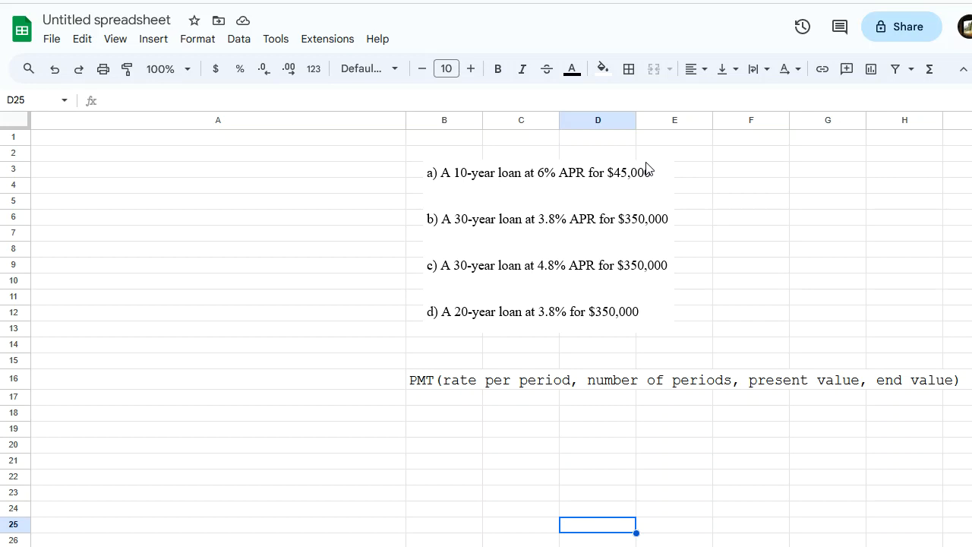
Enter the formula =PMT(0.06/12,120,45000,0) in cell A3 for the monthly payment on loan a.
left_click(79, 173)
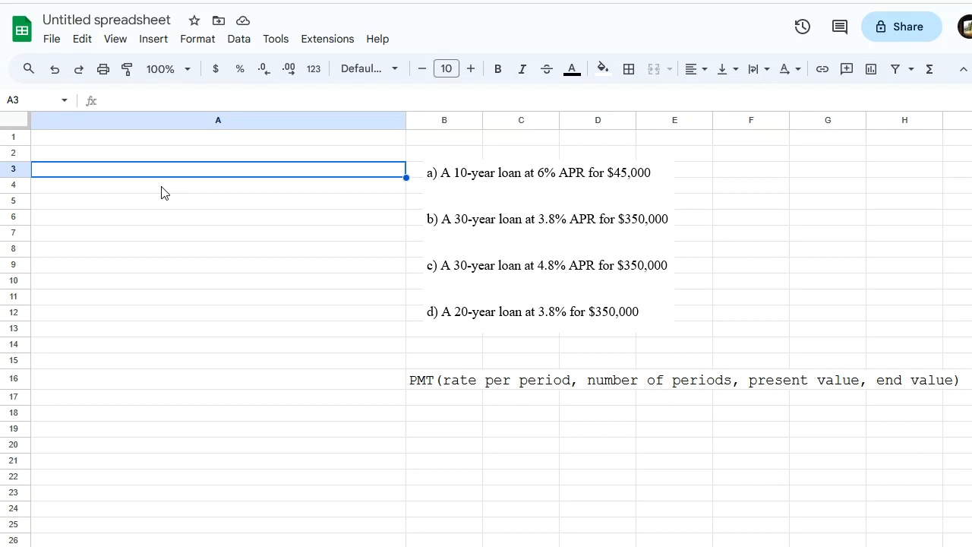
type("=P")
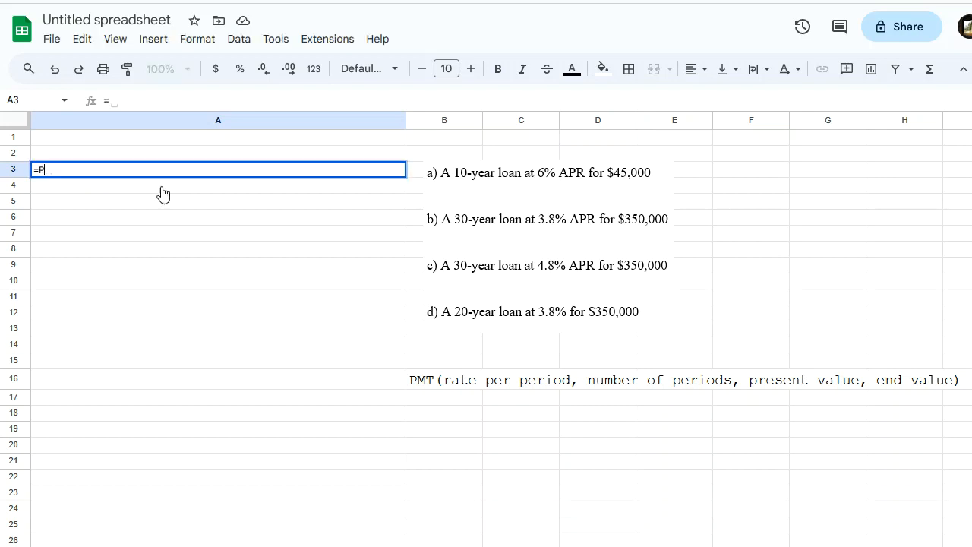
type("MT(")
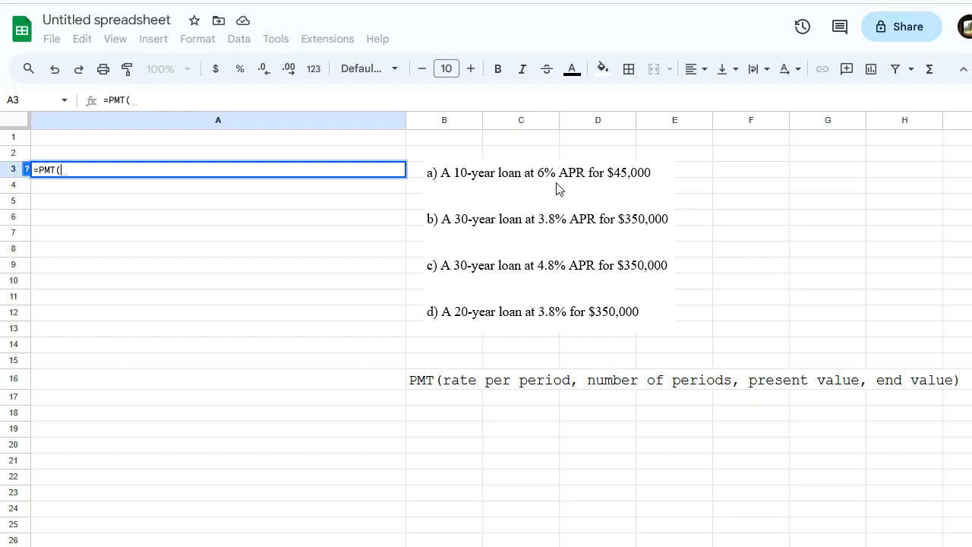
type("0.")
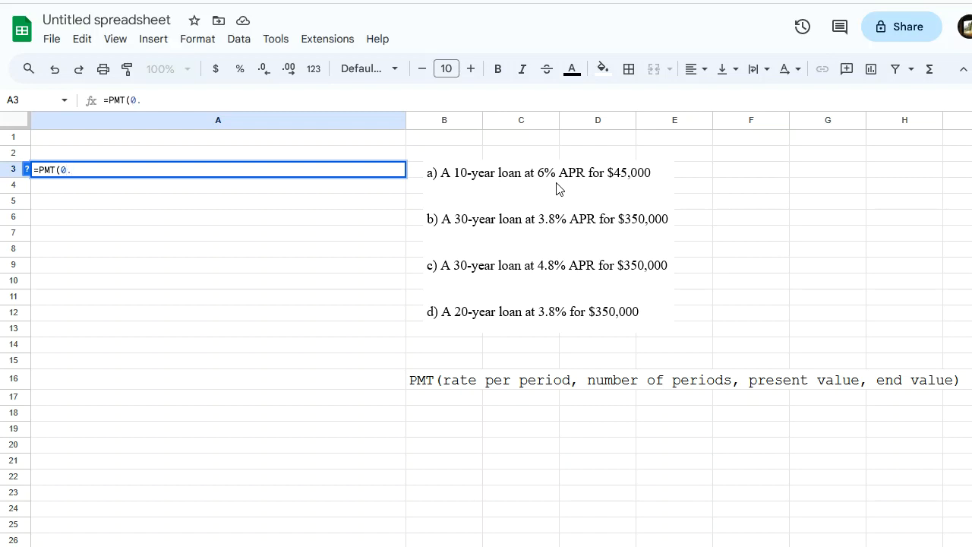
type("06/12")
type(",")
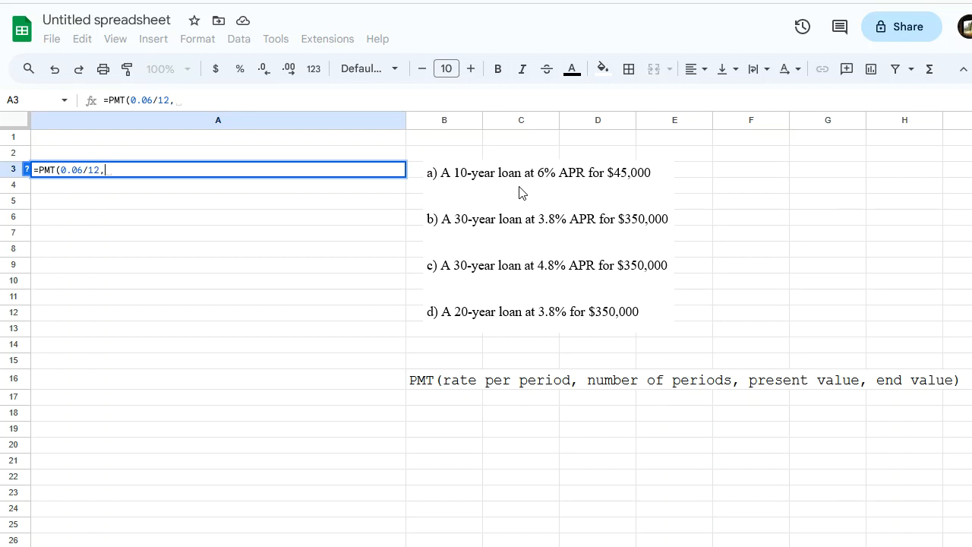
type("120")
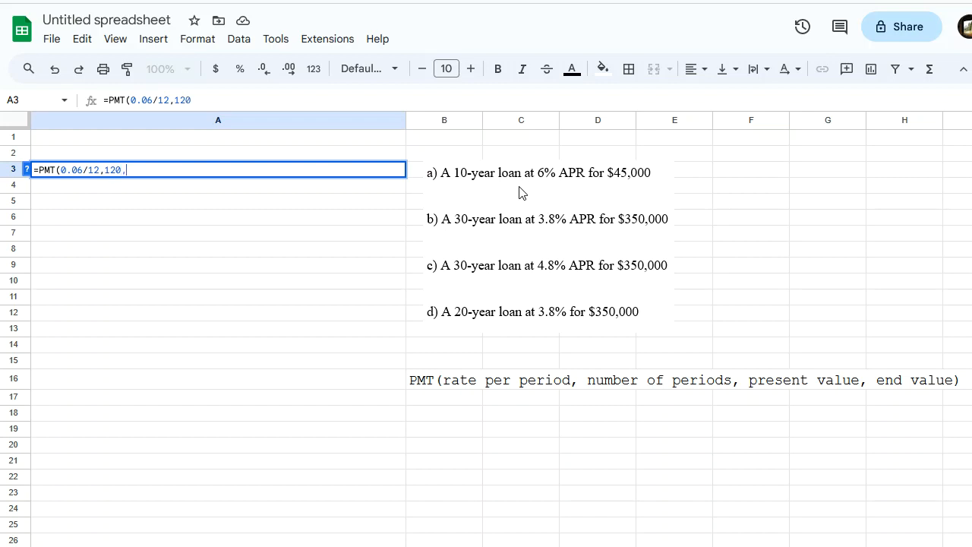
type(",")
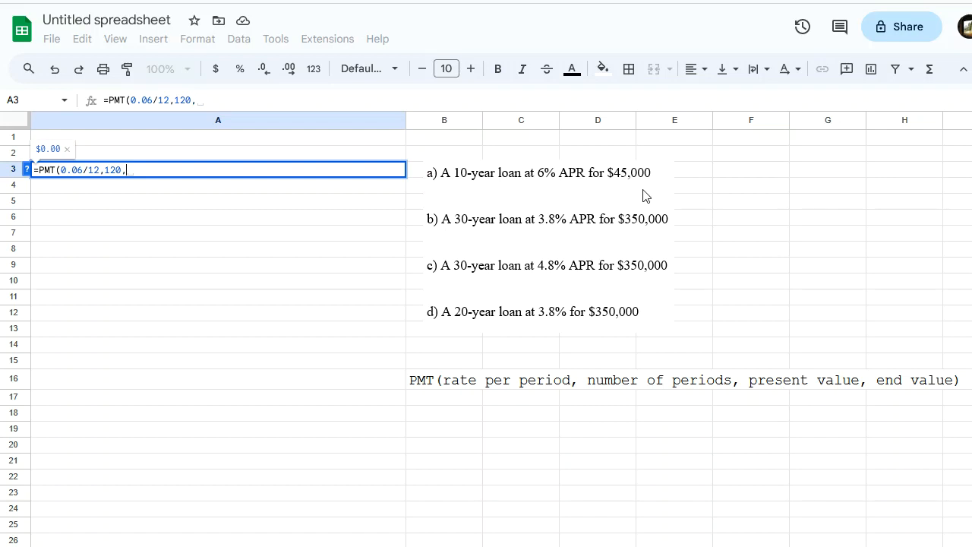
type("450")
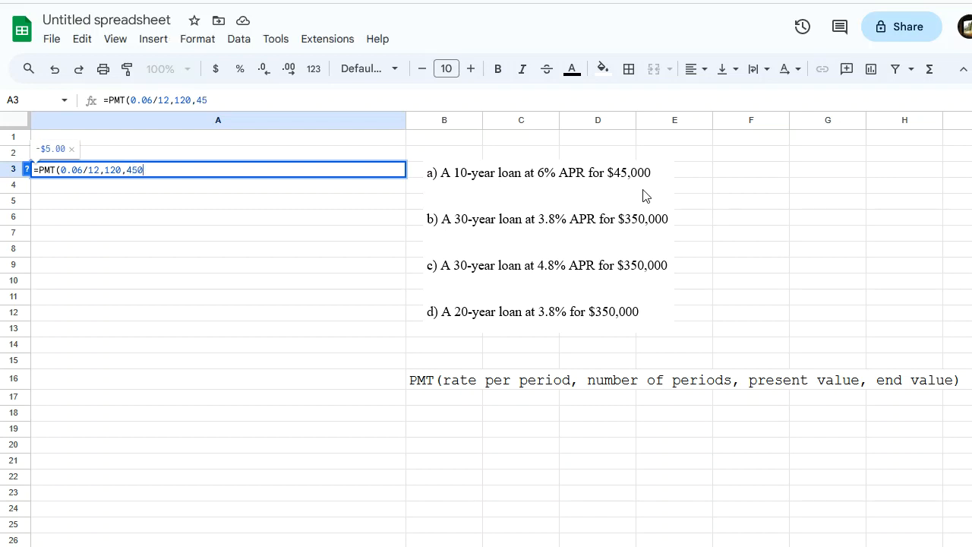
type("00,")
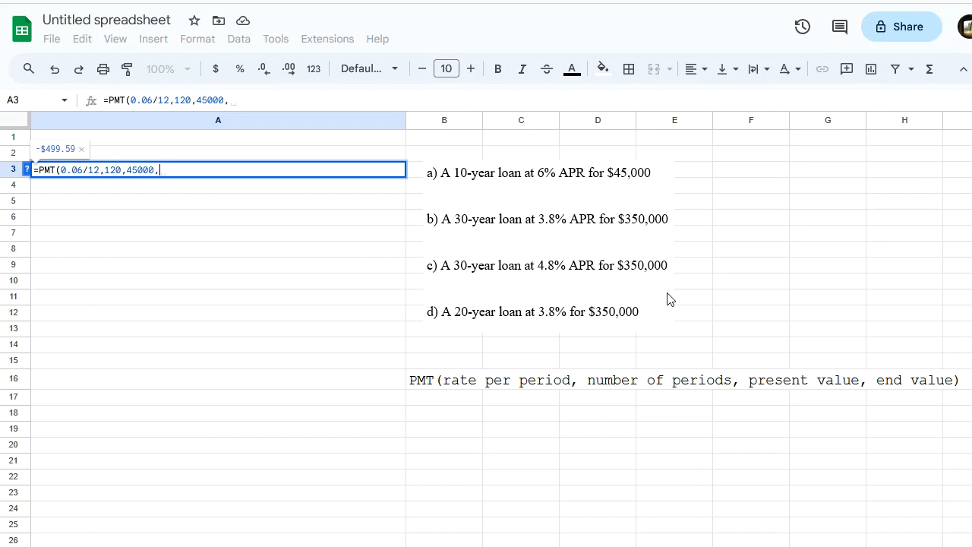
type("0")
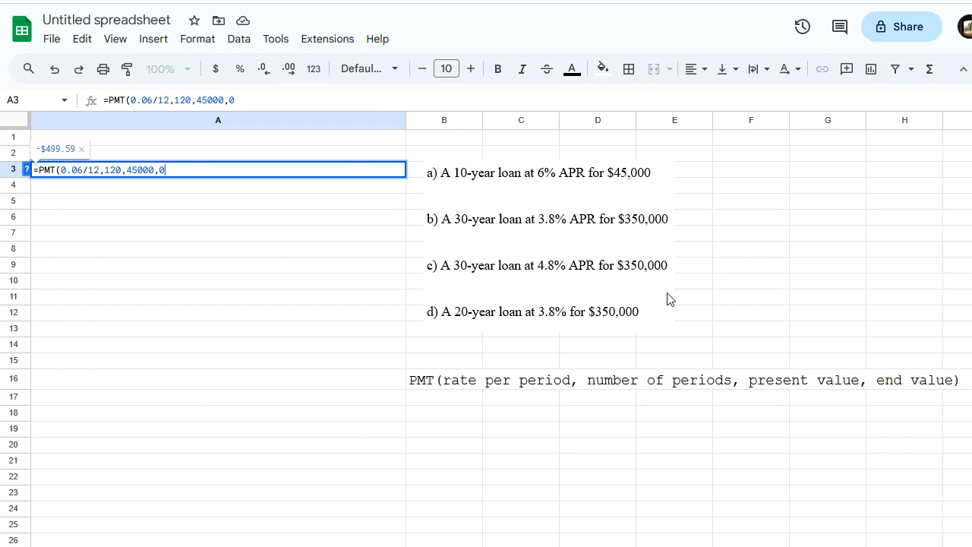
type(")")
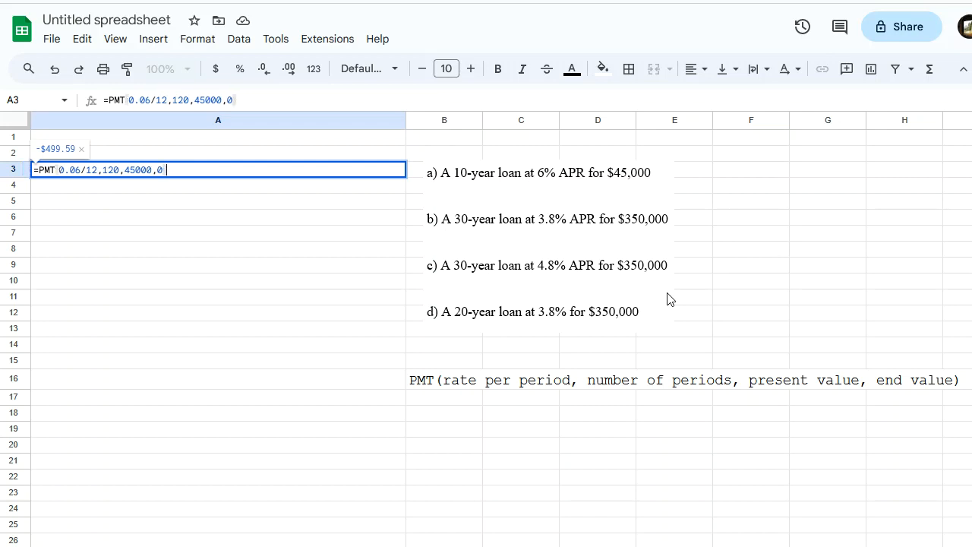
key("Return")
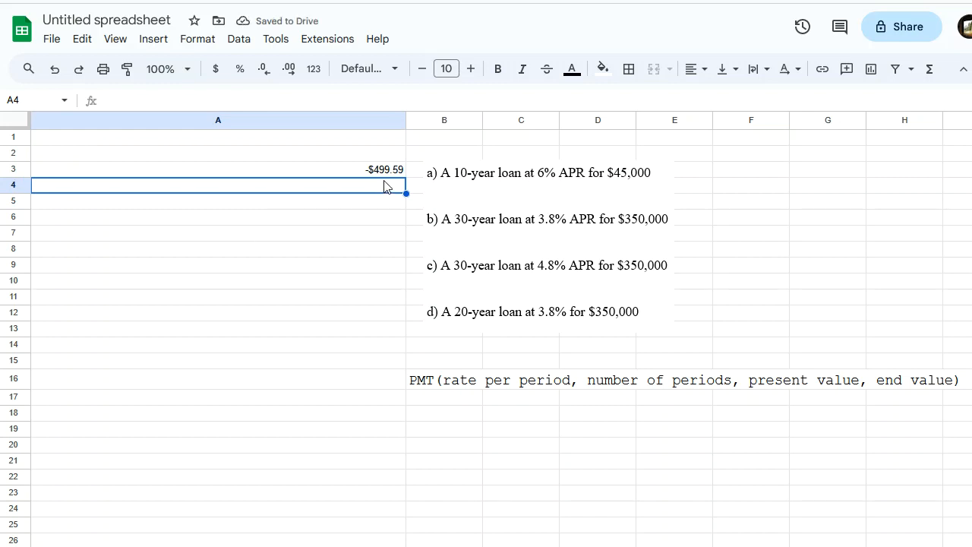
Increase the font size of the payment in cell A3 to 12.
left_click(342, 173)
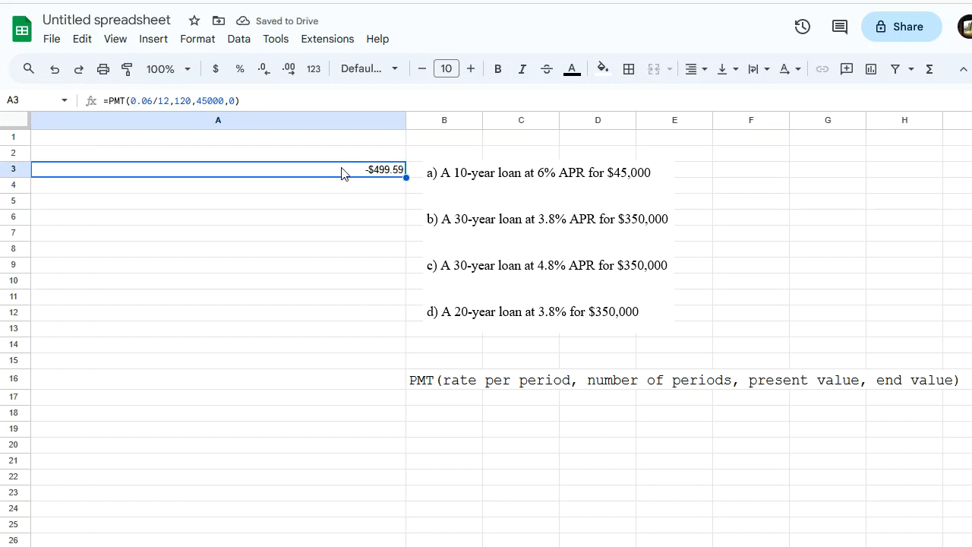
left_click(471, 68)
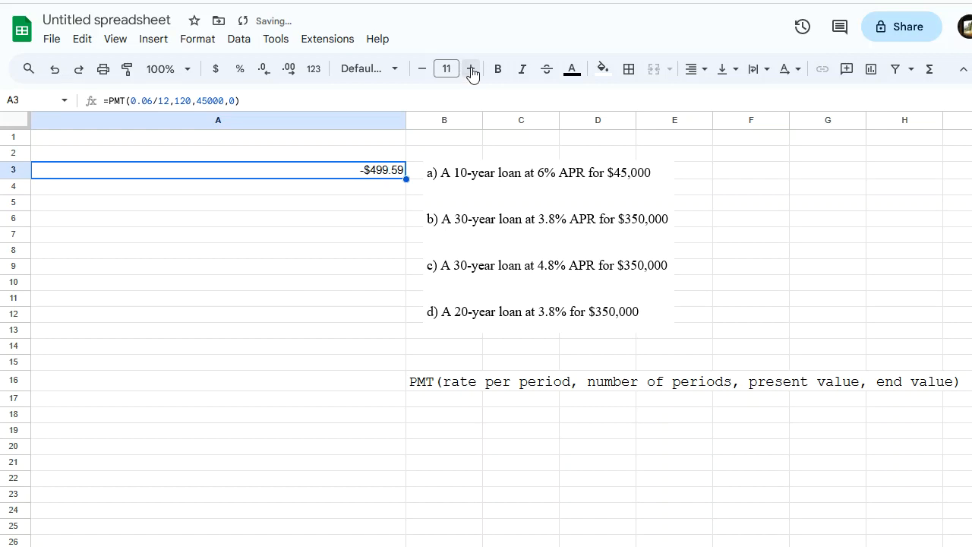
left_click(471, 69)
left_click(384, 269)
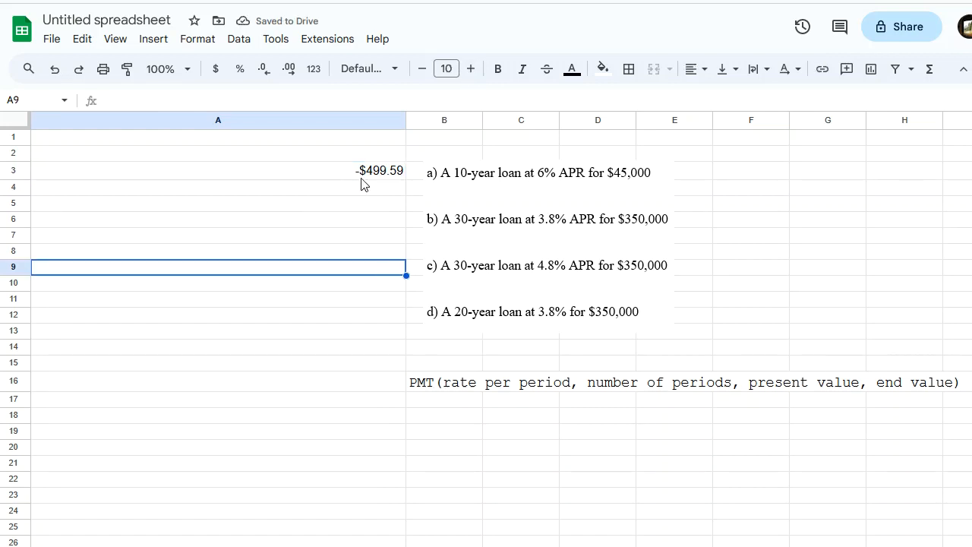
Enter the formula =pmt(0.038/12,30*12, 350000,0) in cell A6 for the monthly payment on loan b.
left_click(370, 221)
type("=pmt")
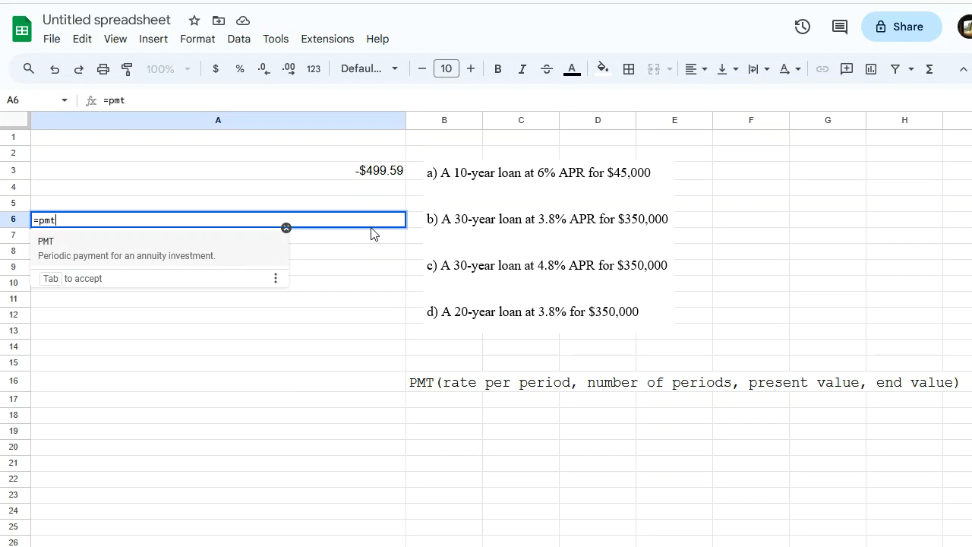
type("(")
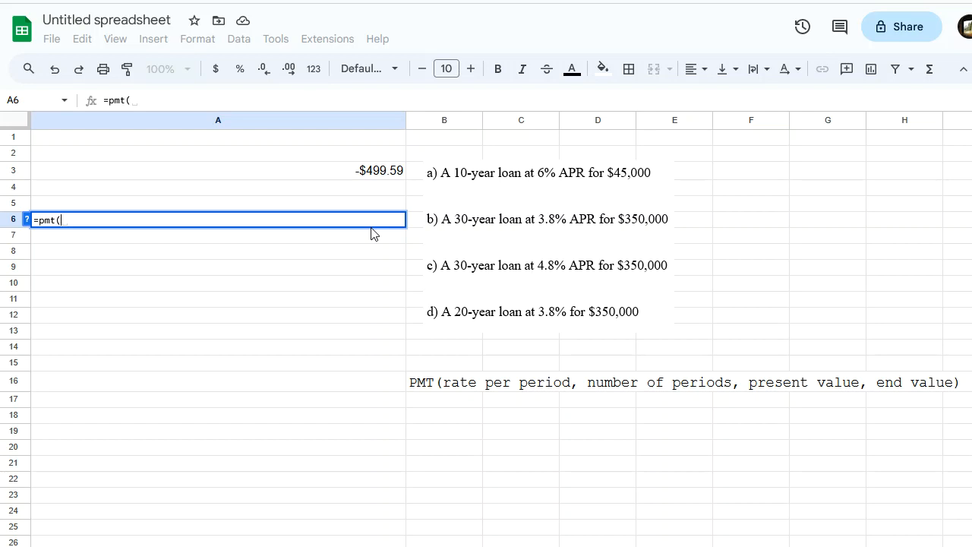
type("0.")
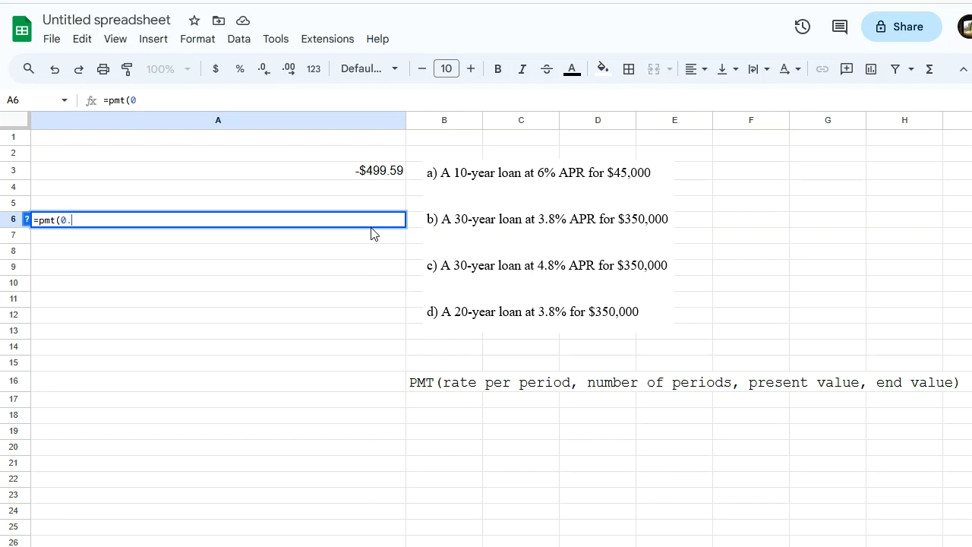
type("038/12,")
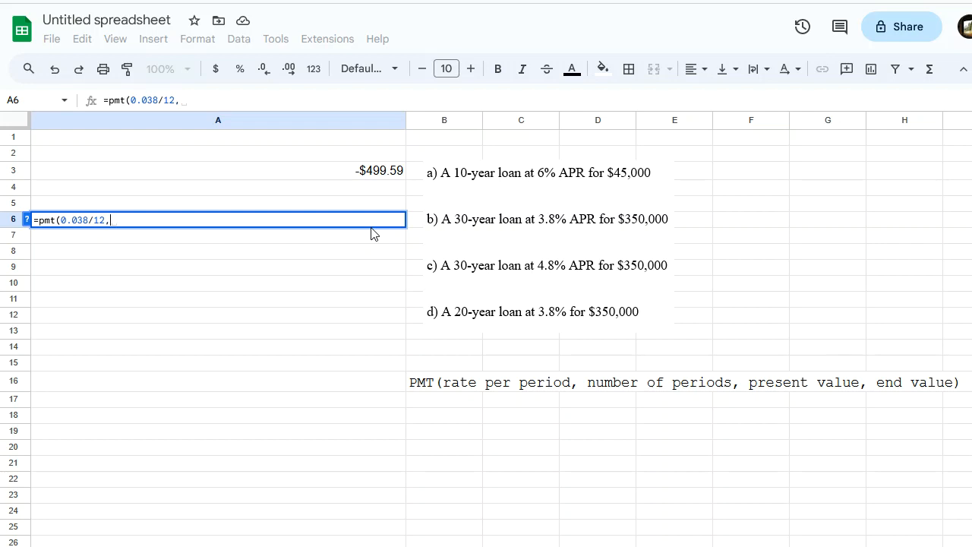
type("30*12, ")
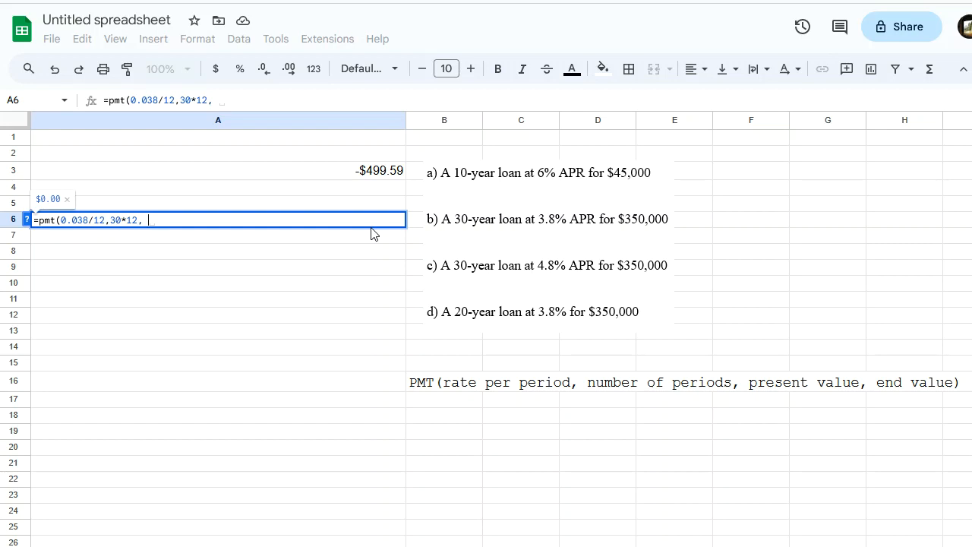
type("350")
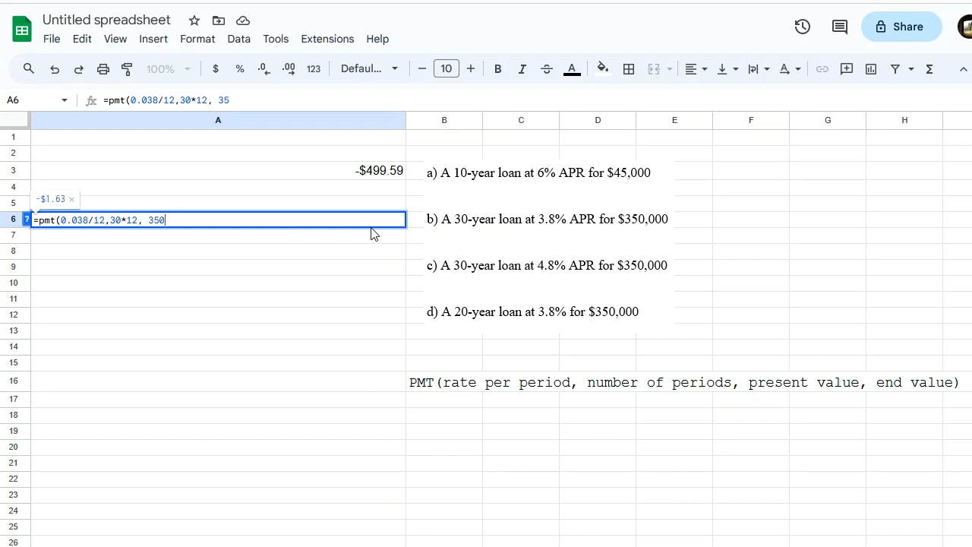
type("000,0)")
key("Return")
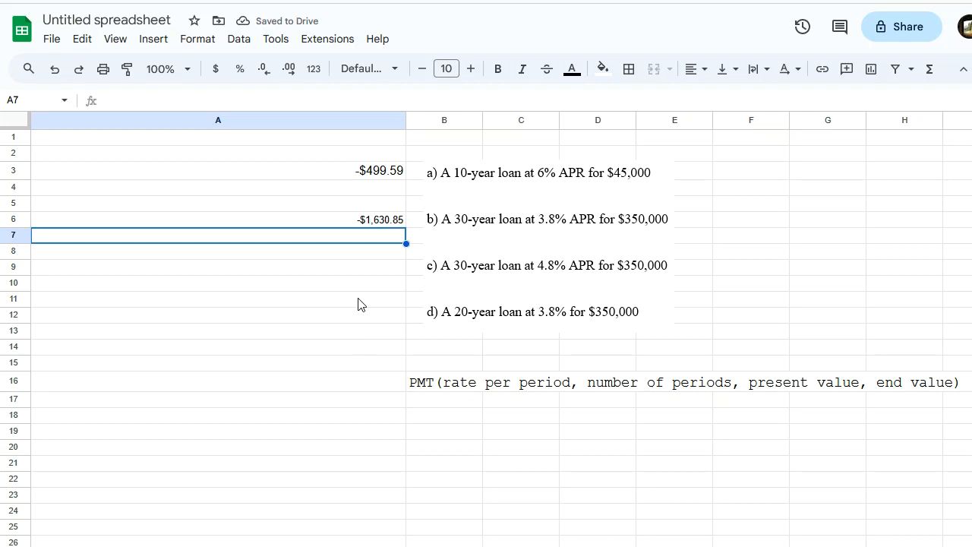
Increase the font size of the payment in cell A6 to 12.
left_click(343, 221)
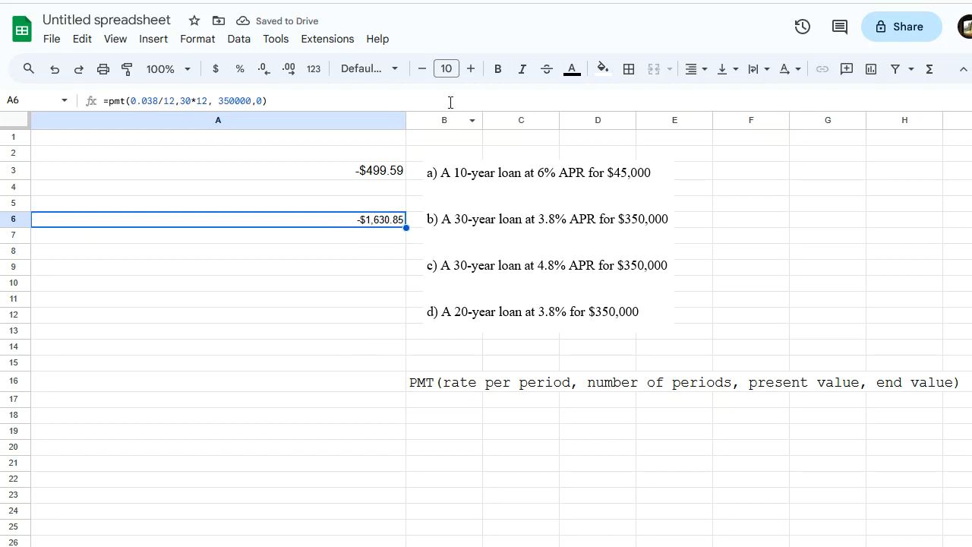
left_click(471, 69)
left_click(471, 69)
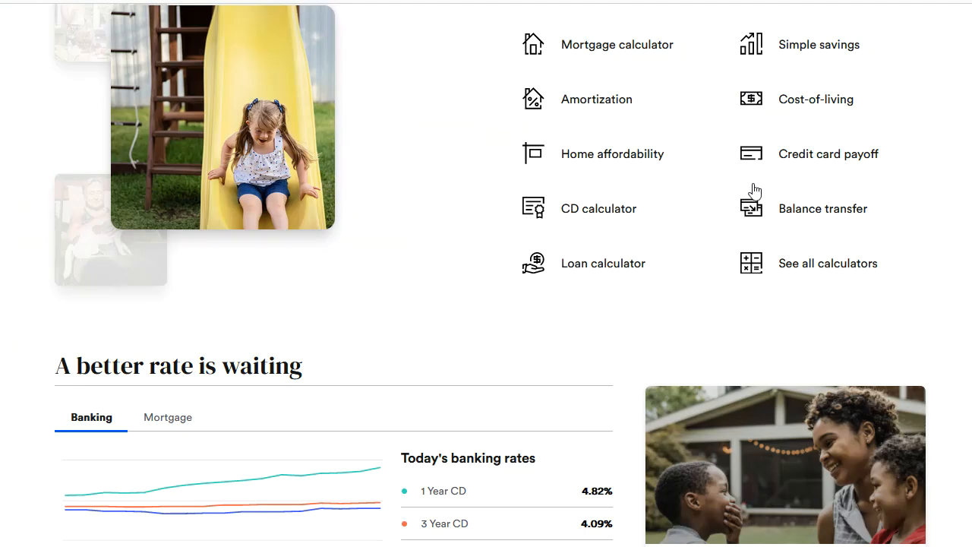
Switch to the Bankrate website and open its Loan calculator from the financial calculators list.
scroll(664, 327, "up", 3)
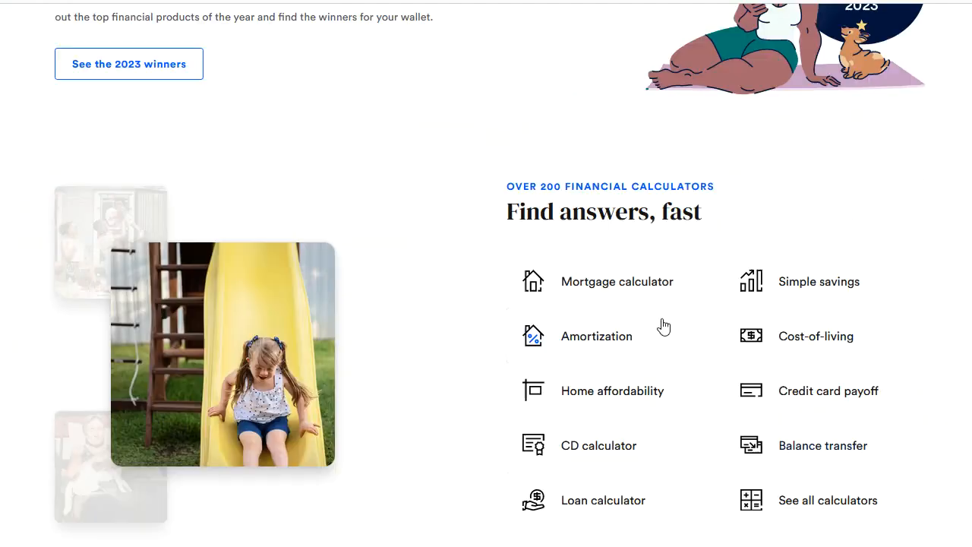
scroll(664, 326, "up", 1)
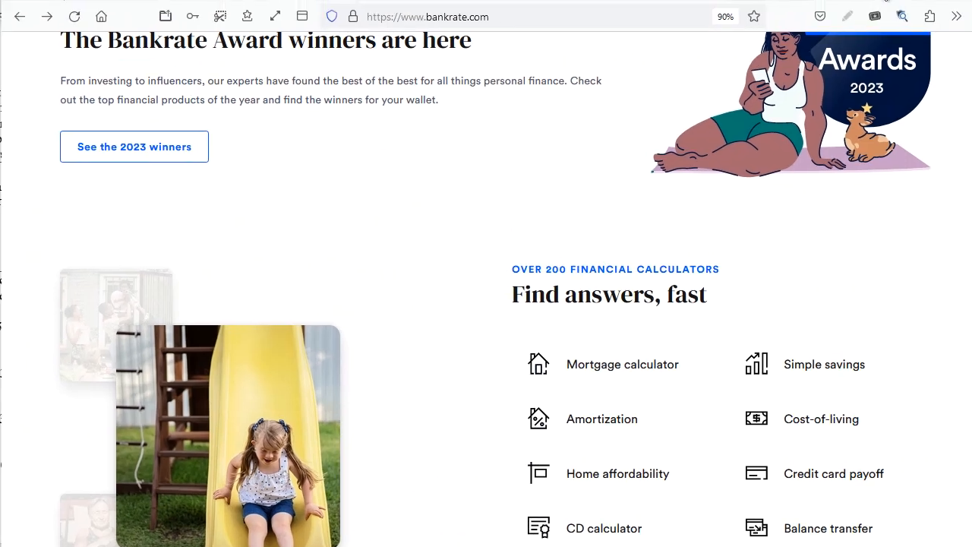
scroll(465, 297, "up", 10)
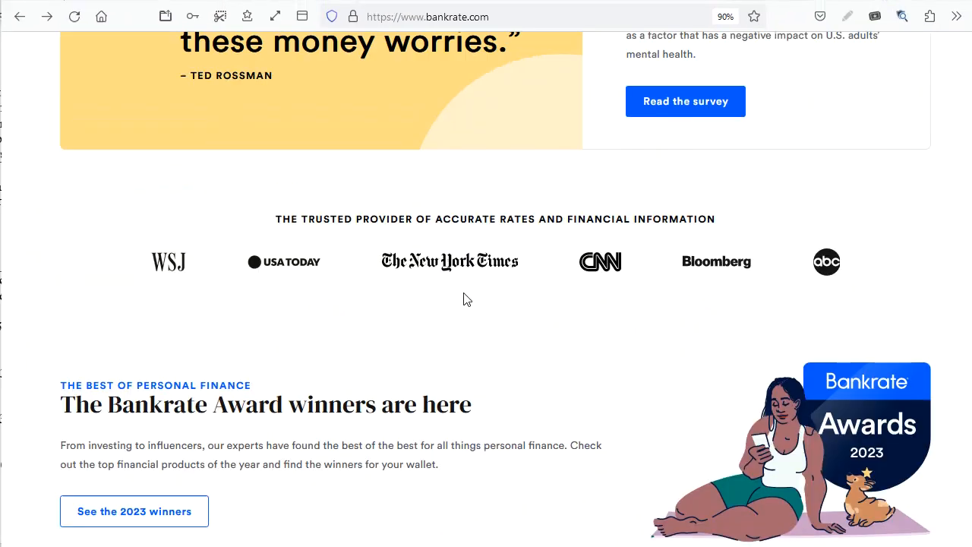
scroll(465, 298, "up", 10)
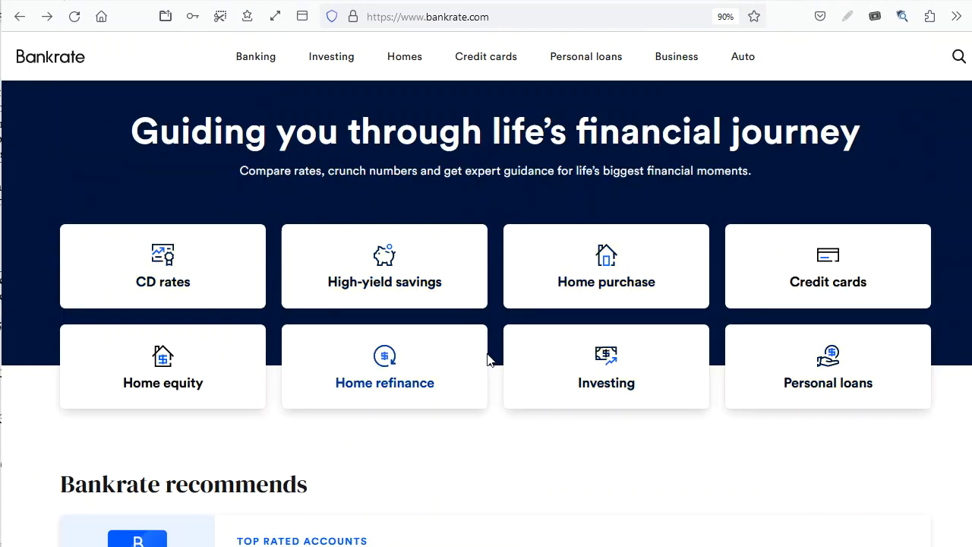
scroll(509, 365, "down", 18)
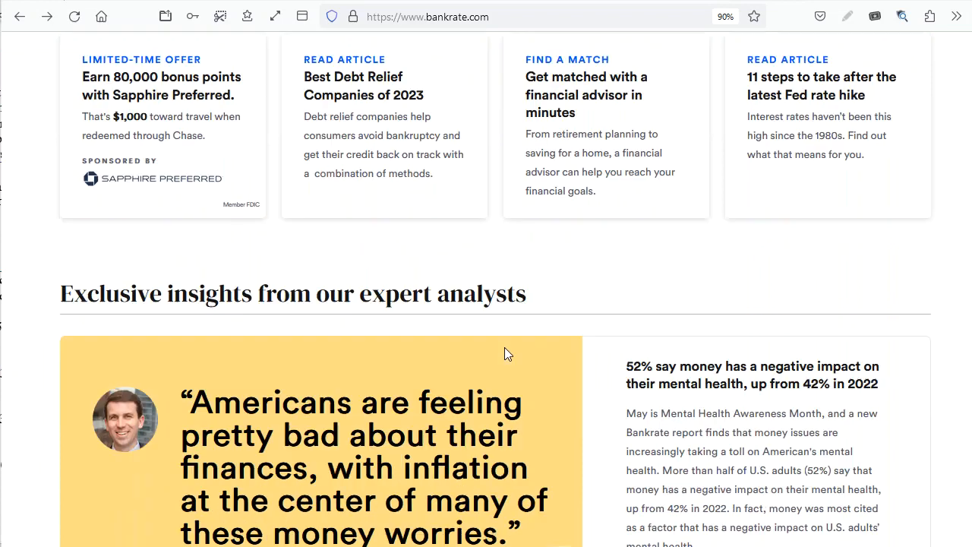
scroll(507, 354, "down", 3)
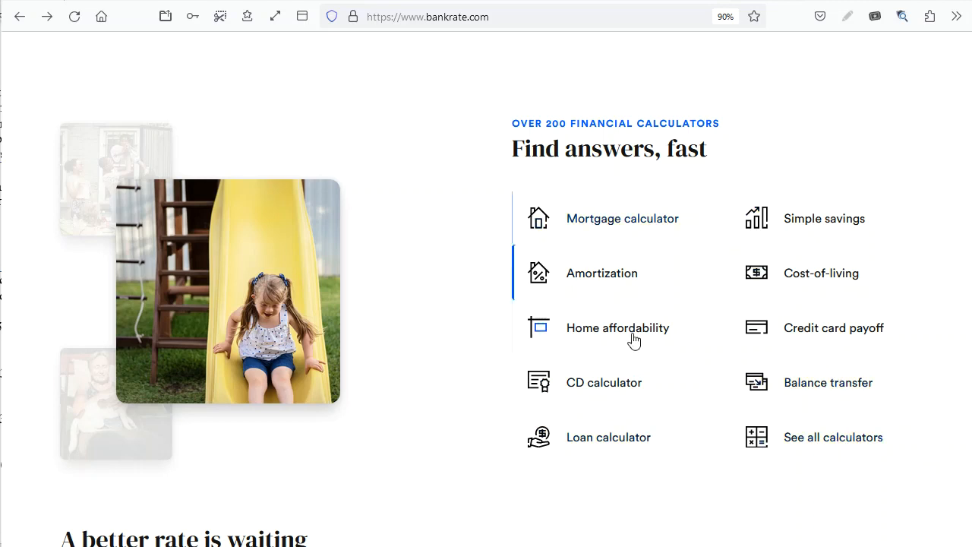
left_click(621, 453)
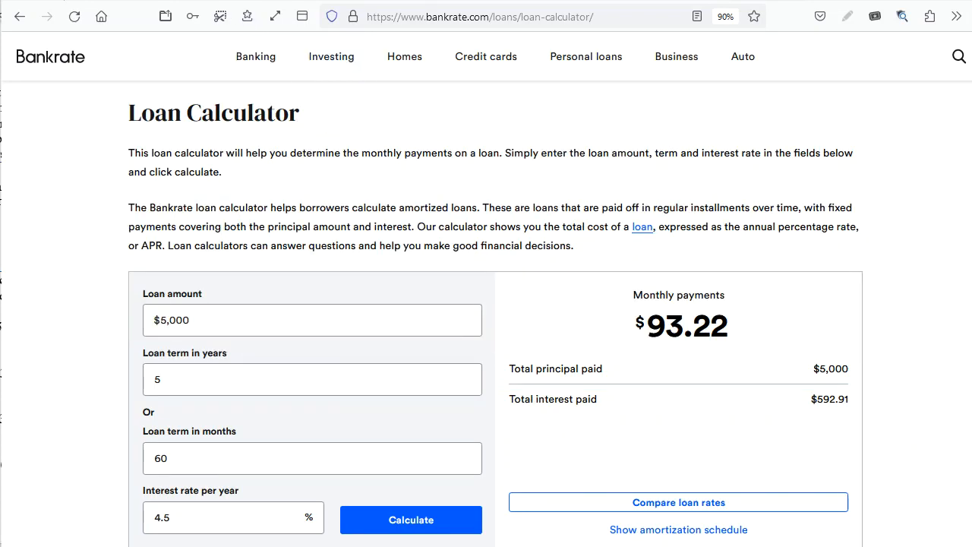
Check loan a in the spreadsheet, and set the loan amount in the Bankrate calculator to $45,000.
left_click(302, 0)
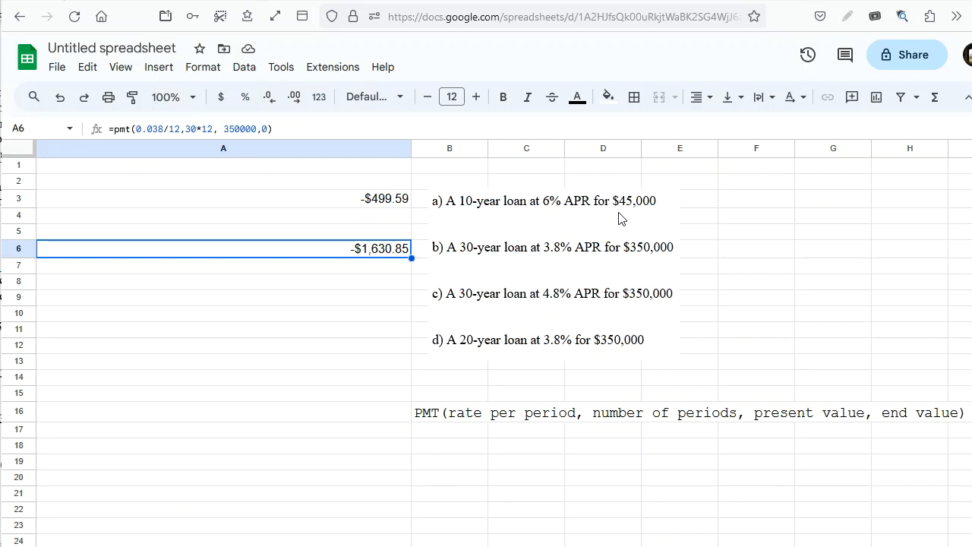
left_click(752, 1)
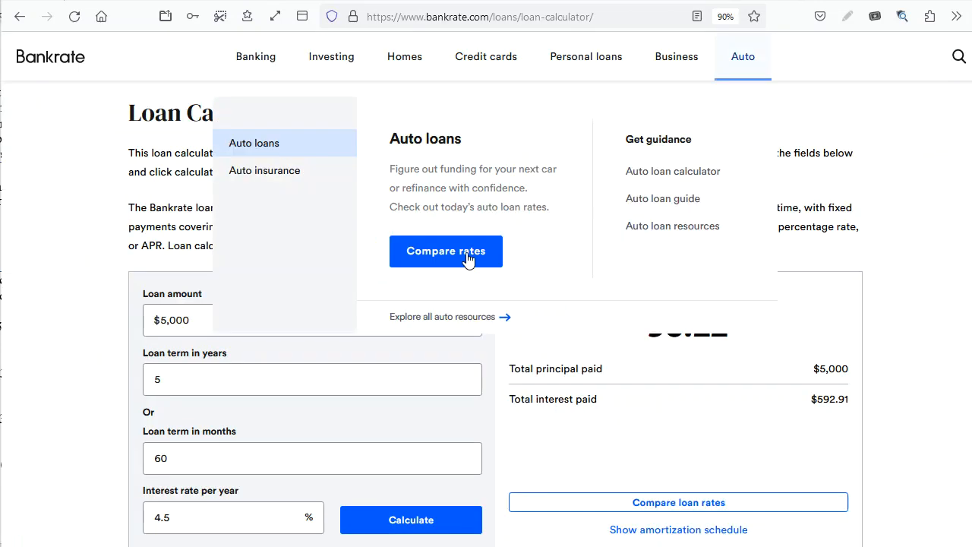
double_click(218, 322)
type("45000")
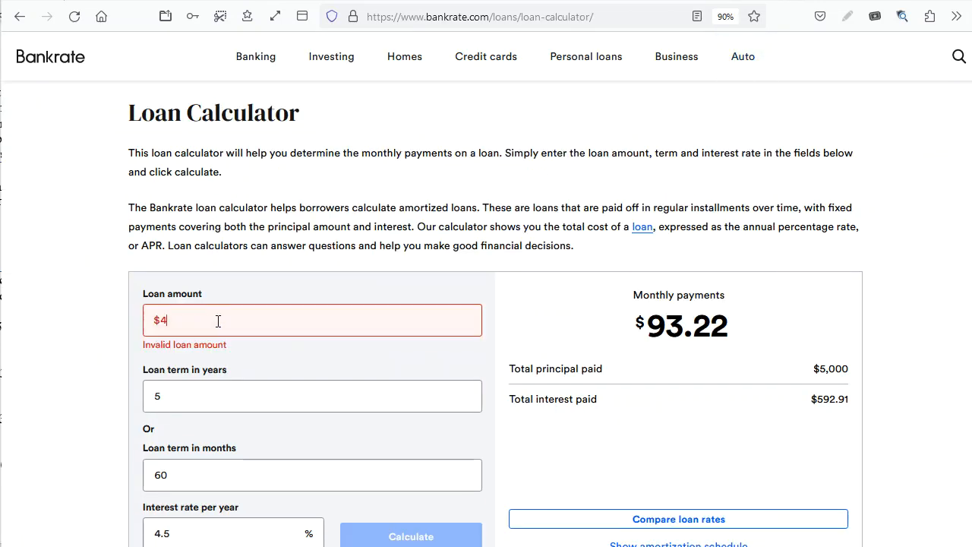
key("Tab")
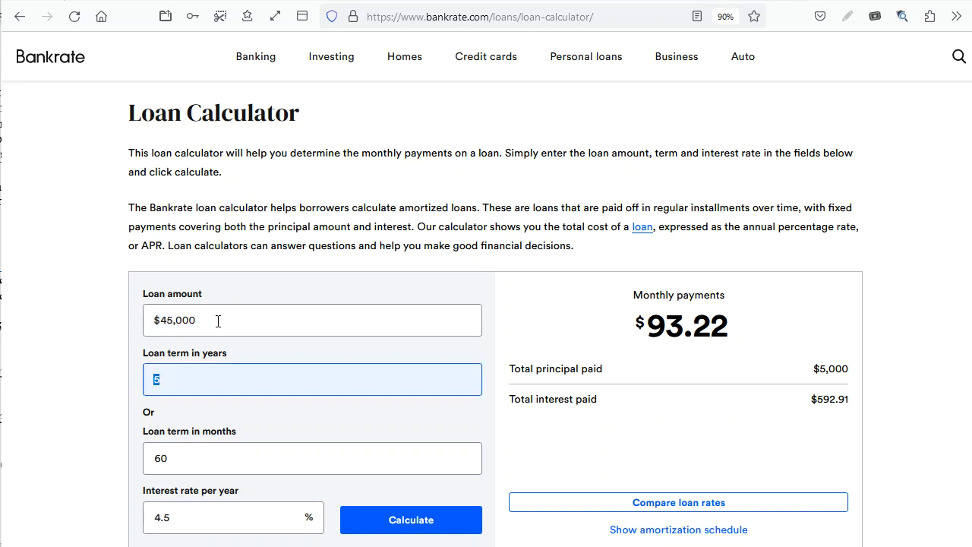
Set the loan term to 10 years and the yearly interest rate to 6%, and calculate the monthly payment.
type("10")
key("Tab")
key("Tab")
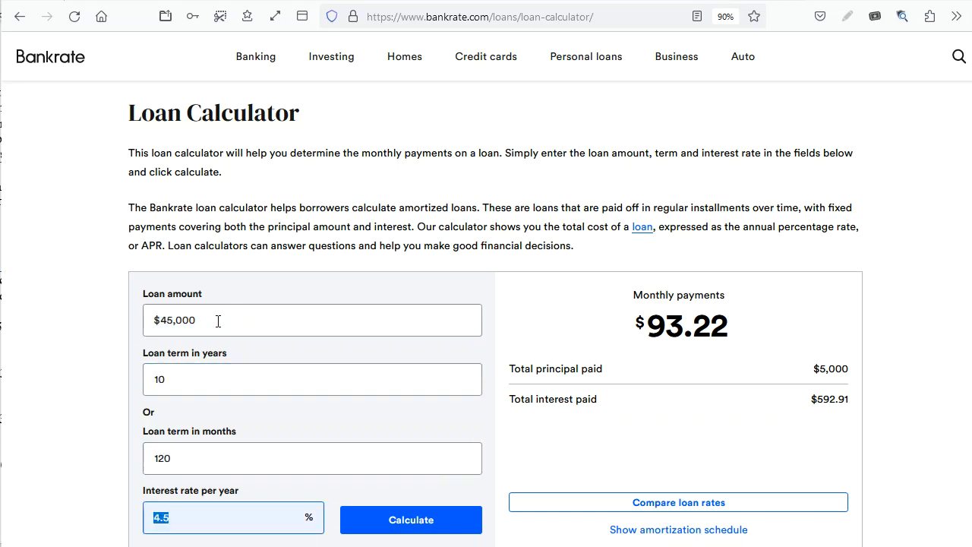
type("6")
left_click(447, 522)
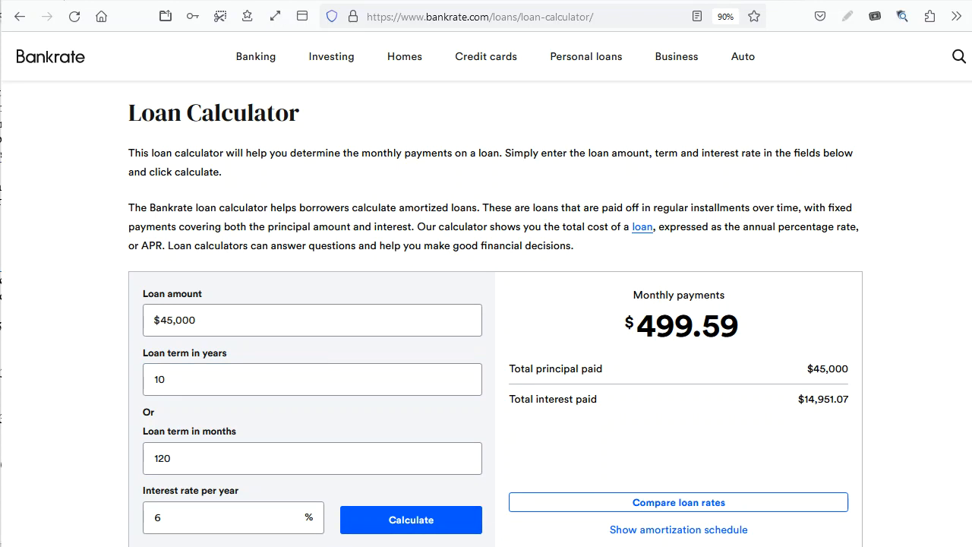
Compare the payment with cell A3 in the spreadsheet, and show the loan's amortization schedule on the Bankrate page.
key("alt+Tab")
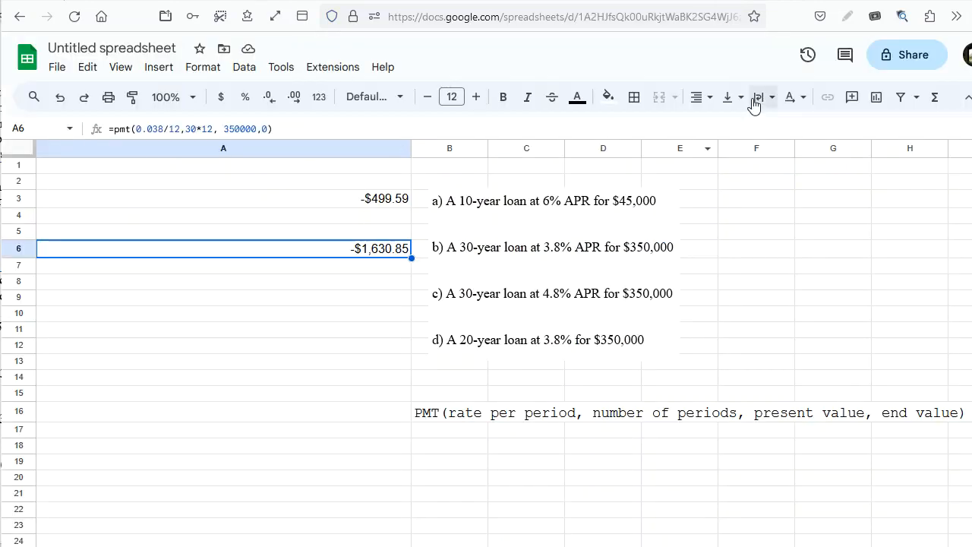
left_click(741, 0)
scroll(703, 398, "down", 4)
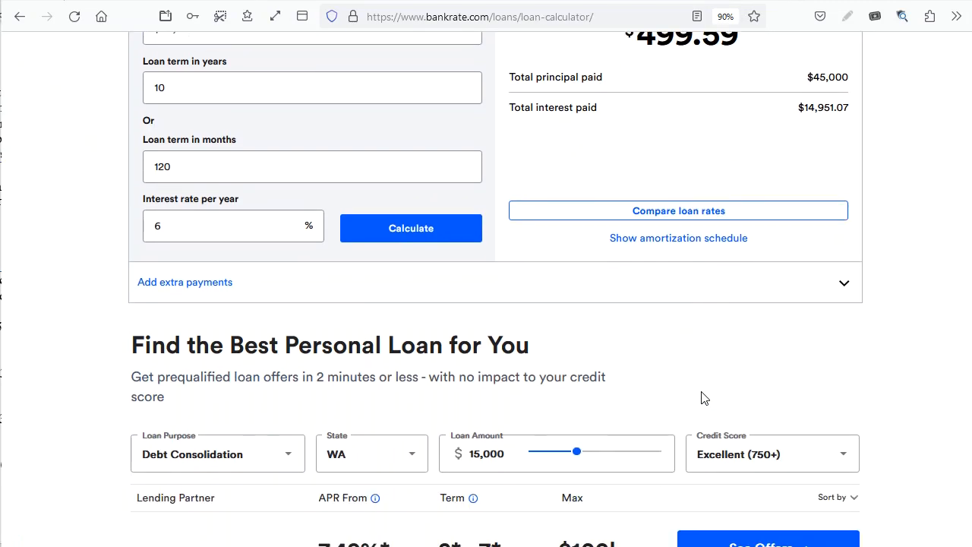
left_click(694, 247)
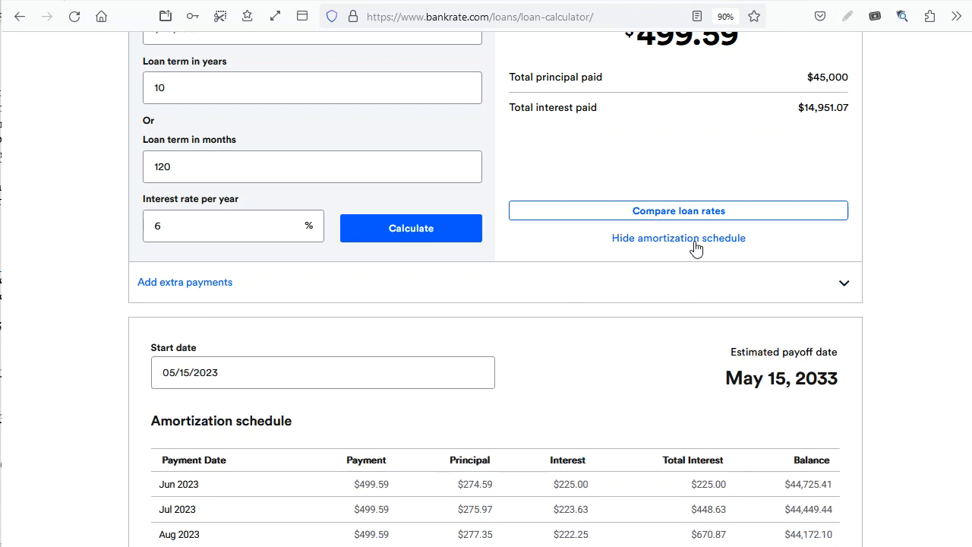
Enlarge the Bankrate page with the amortization schedule to 110% zoom.
scroll(695, 248, "down", 4)
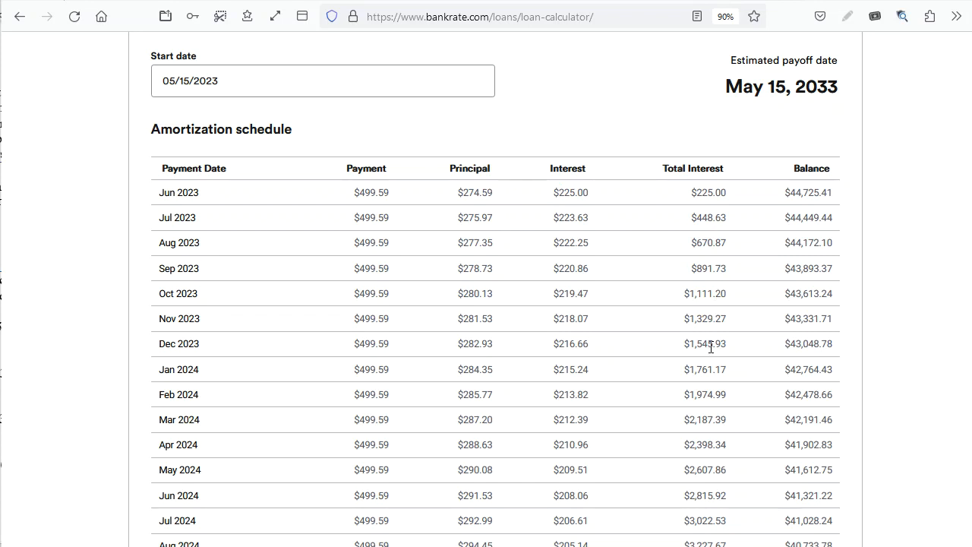
left_click(971, 16)
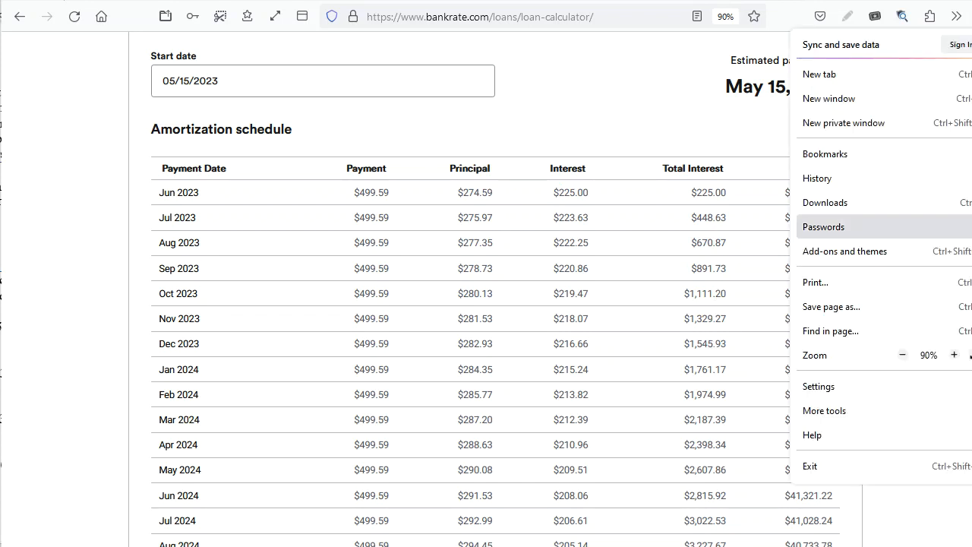
left_click(954, 360)
left_click(955, 360)
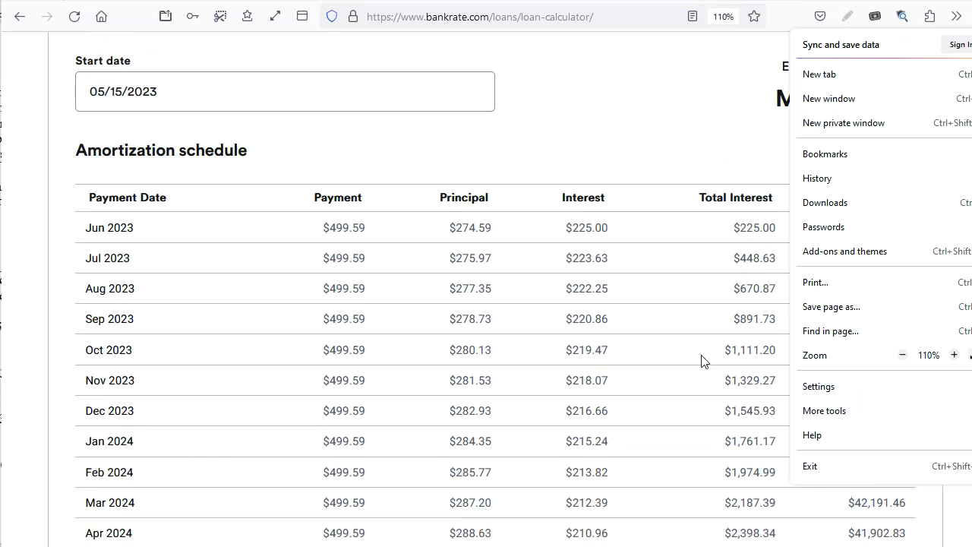
left_click(686, 360)
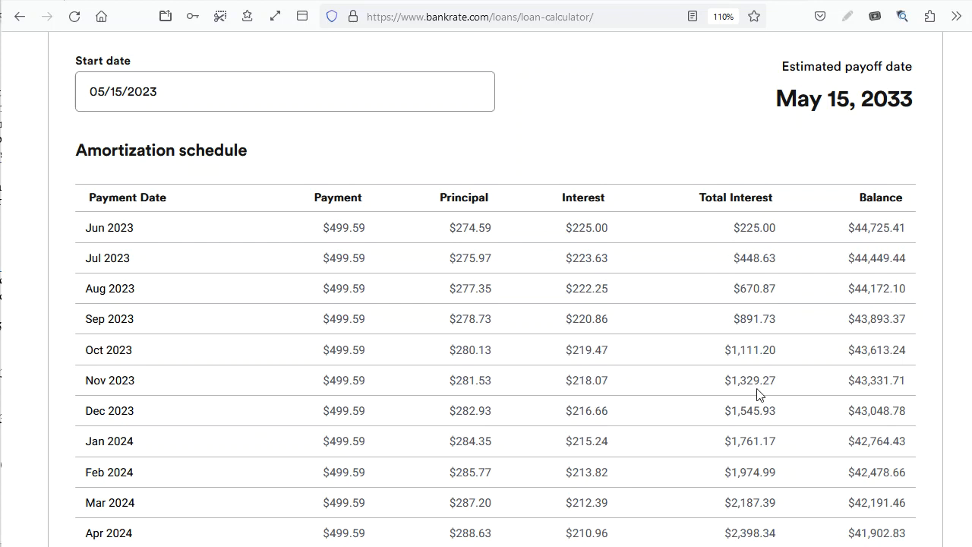
Examine how principal, interest and balance develop in the amortization schedule from the first payment to the last.
scroll(680, 389, "down", 20)
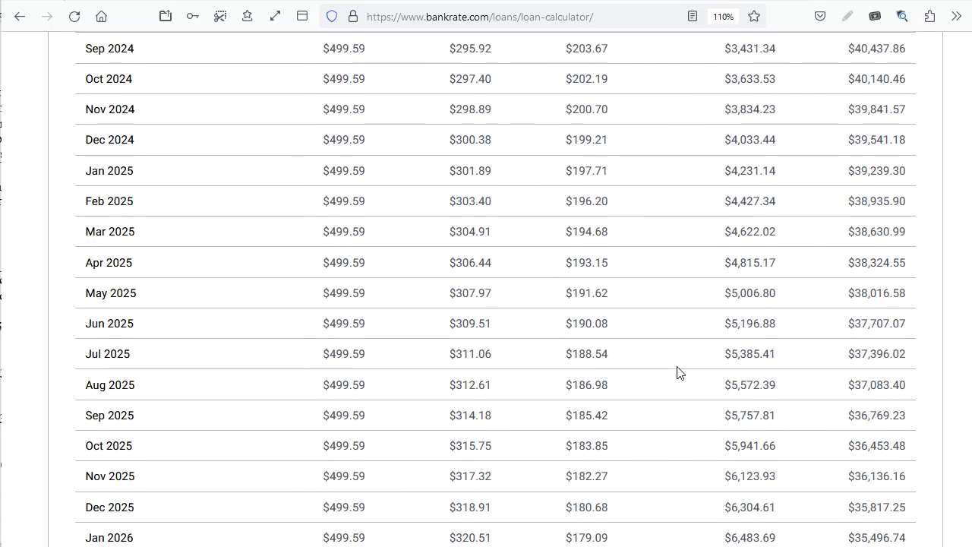
scroll(680, 369, "down", 18)
scroll(679, 370, "up", 3)
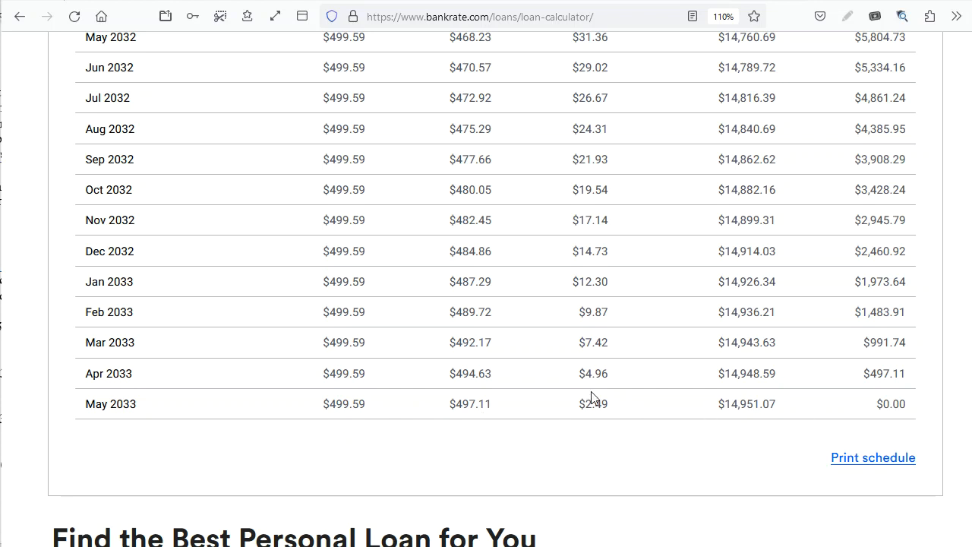
scroll(592, 396, "up", 7)
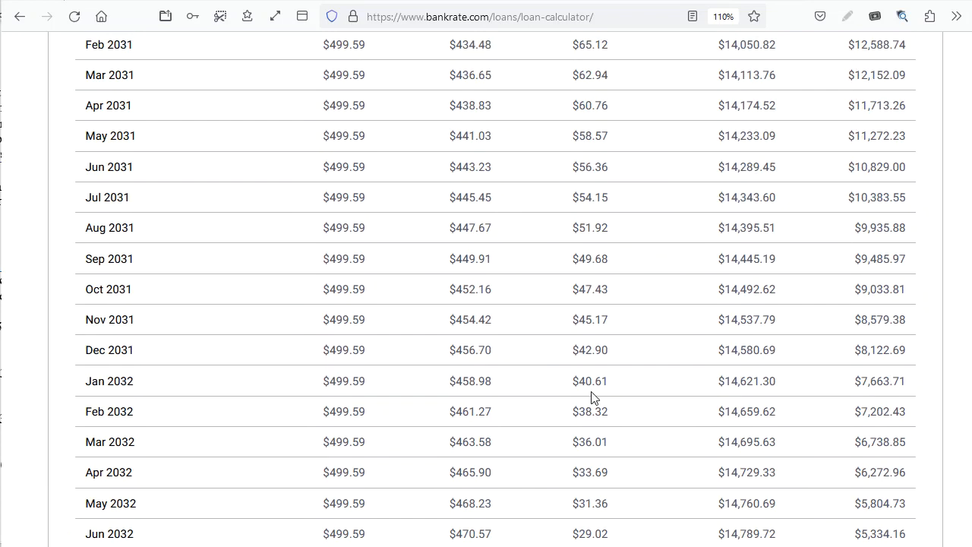
scroll(591, 397, "up", 12)
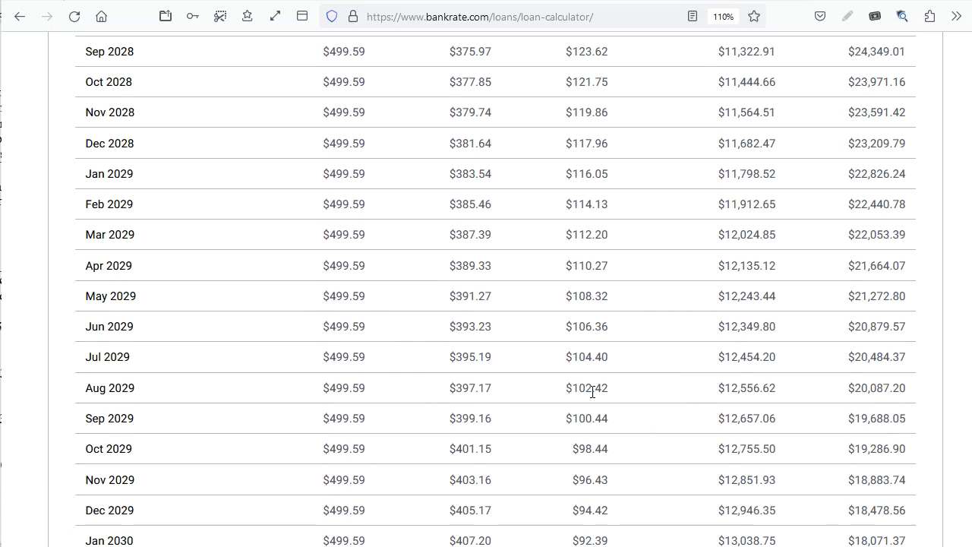
scroll(592, 392, "up", 9)
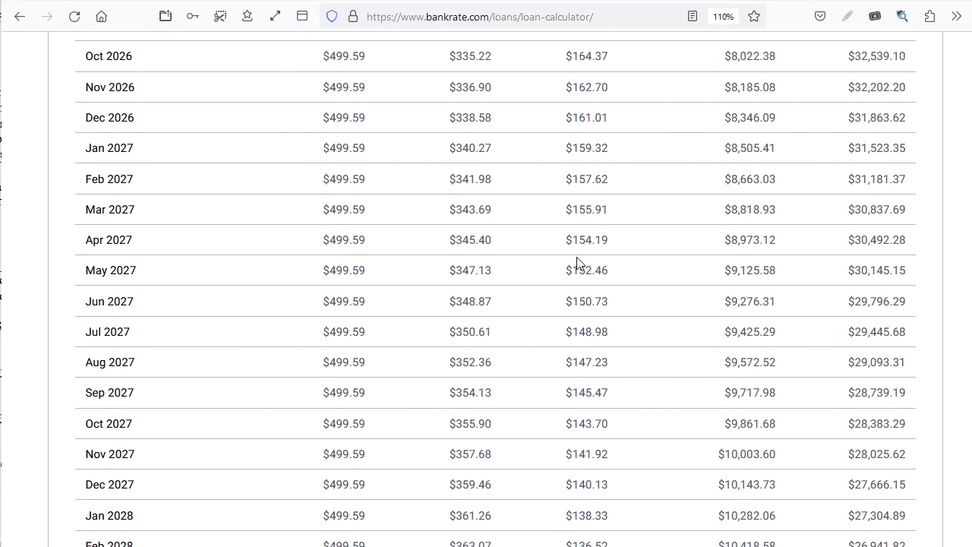
scroll(577, 263, "up", 13)
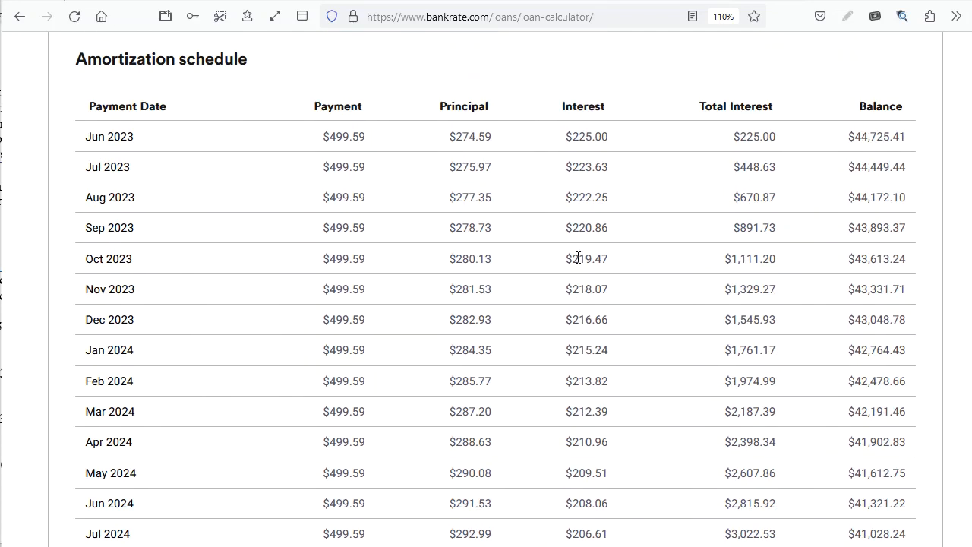
scroll(578, 258, "up", 6)
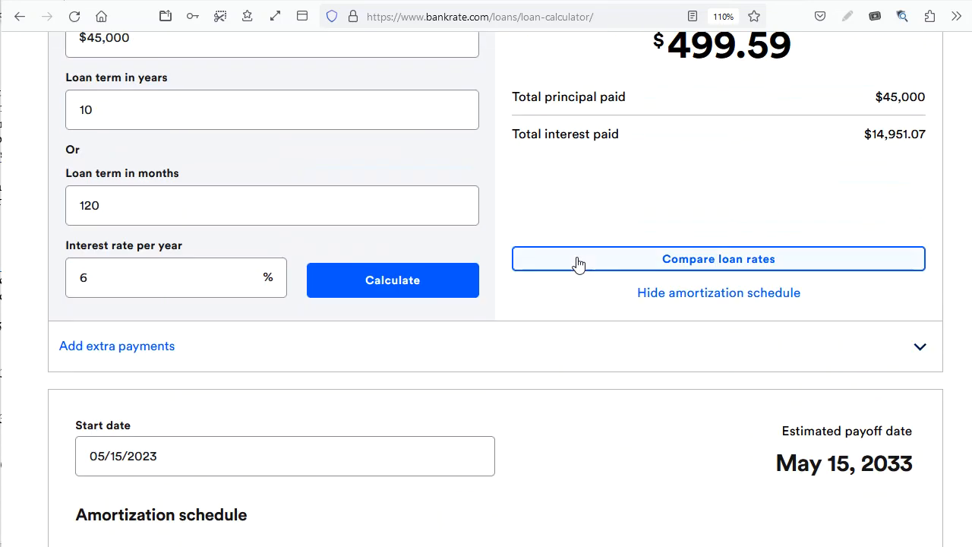
scroll(578, 263, "up", 4)
Add an extra $50 to the monthly payment in the loan calculator and apply the extra payments.
scroll(578, 263, "down", 4)
left_click(172, 350)
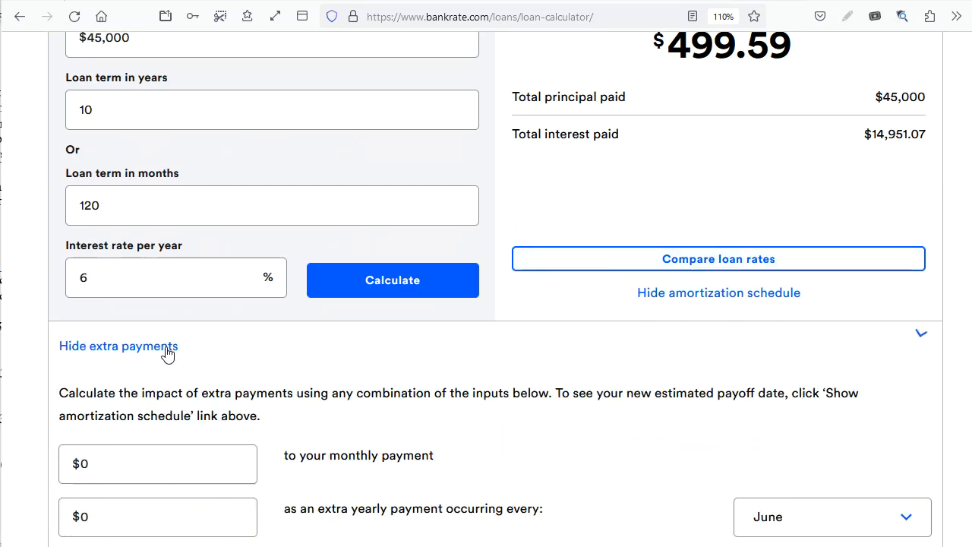
scroll(474, 386, "down", 2)
left_click(174, 270)
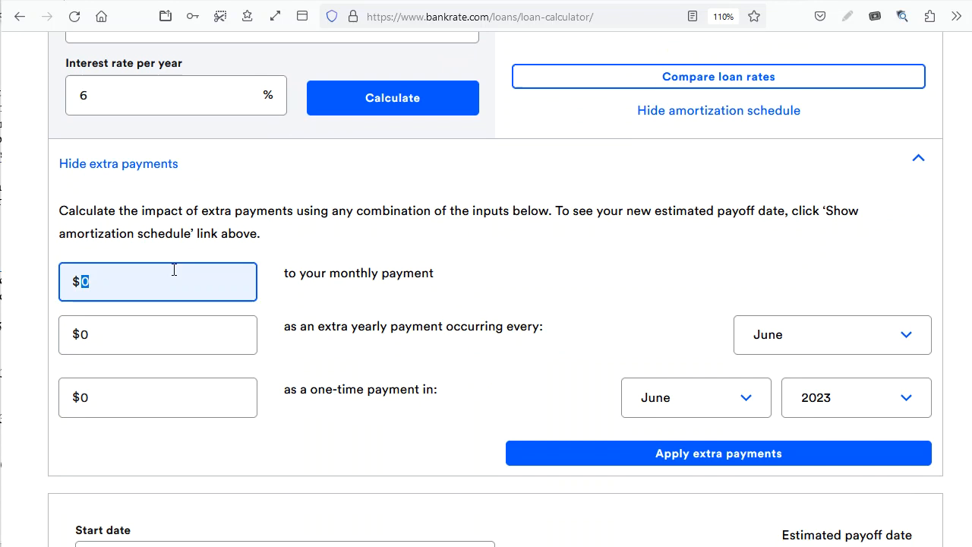
type("50")
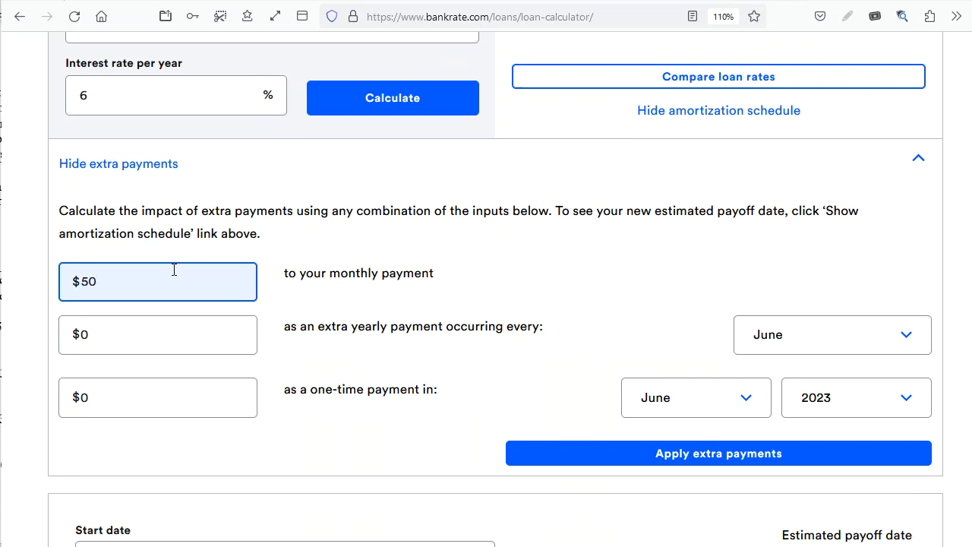
left_click(775, 455)
Examine the total interest paid and the payoff month in the amortization schedule with the extra monthly payments.
scroll(441, 400, "up", 5)
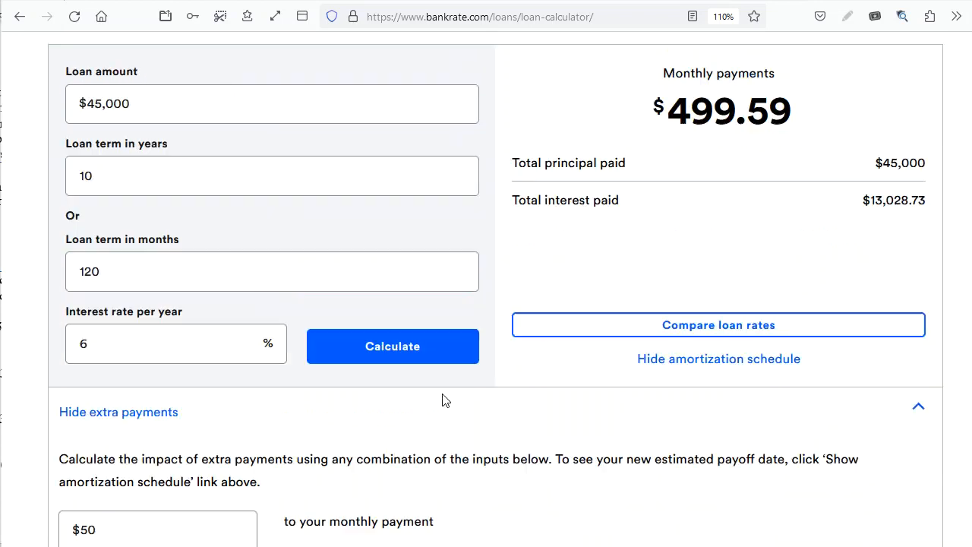
scroll(445, 393, "down", 20)
scroll(616, 371, "down", 20)
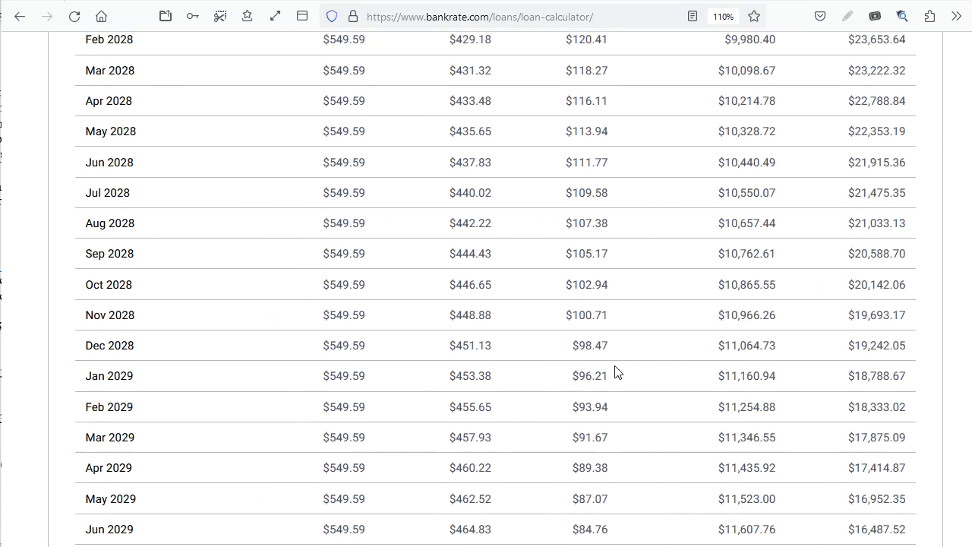
scroll(616, 372, "up", 5)
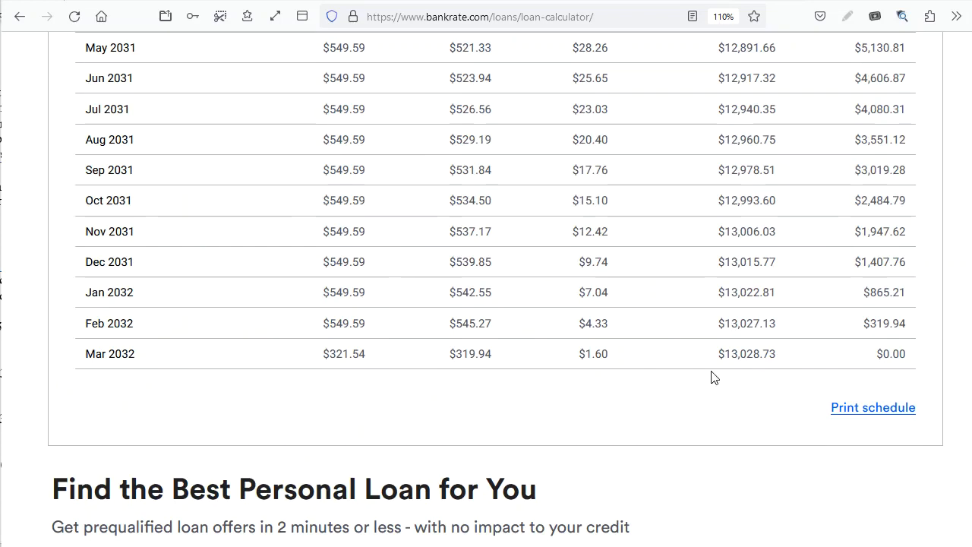
scroll(712, 377, "down", 3)
scroll(712, 377, "up", 20)
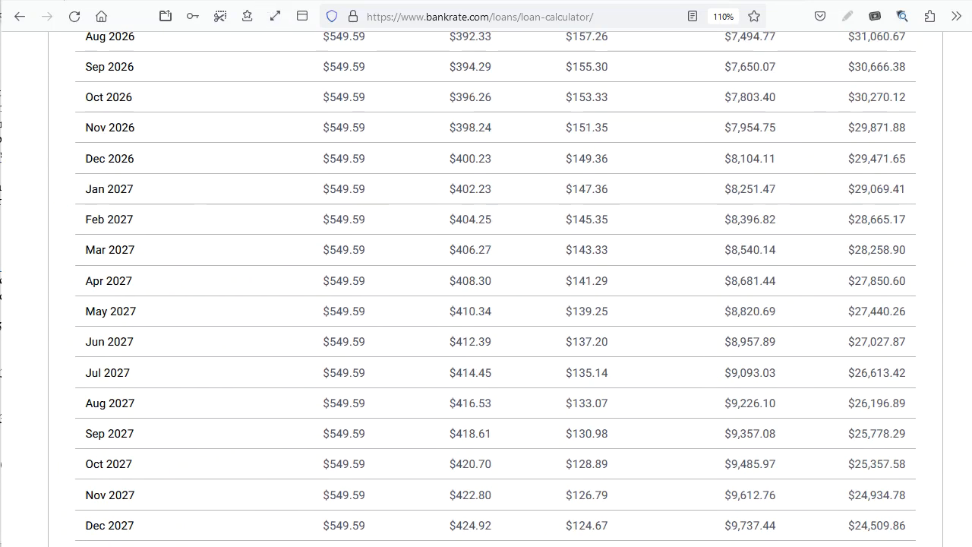
Switch to the spreadsheet and enter the formula =PMT(0.048/12,30*12,350000,0) in cell A9 for the monthly payment on loan c.
key("ctrl+Tab")
left_click(382, 304)
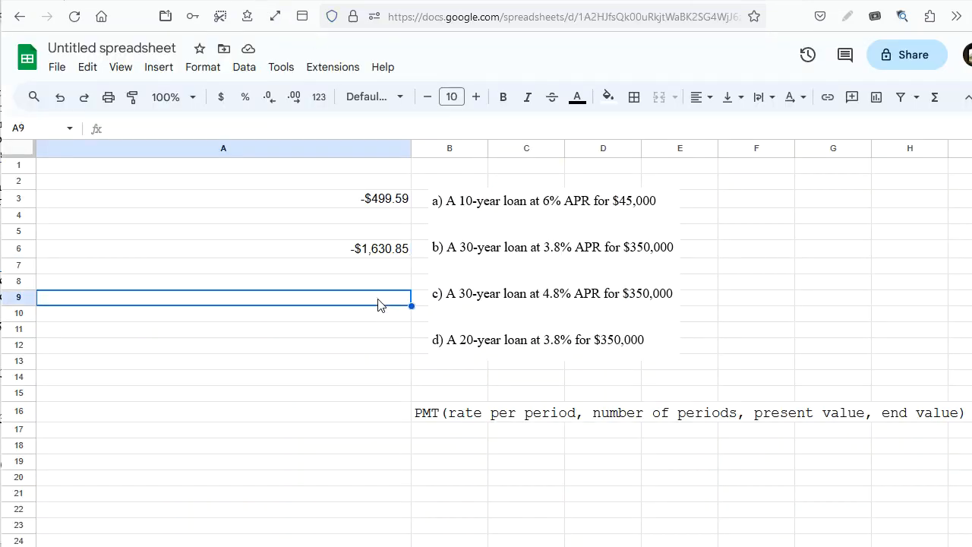
type("=PMT")
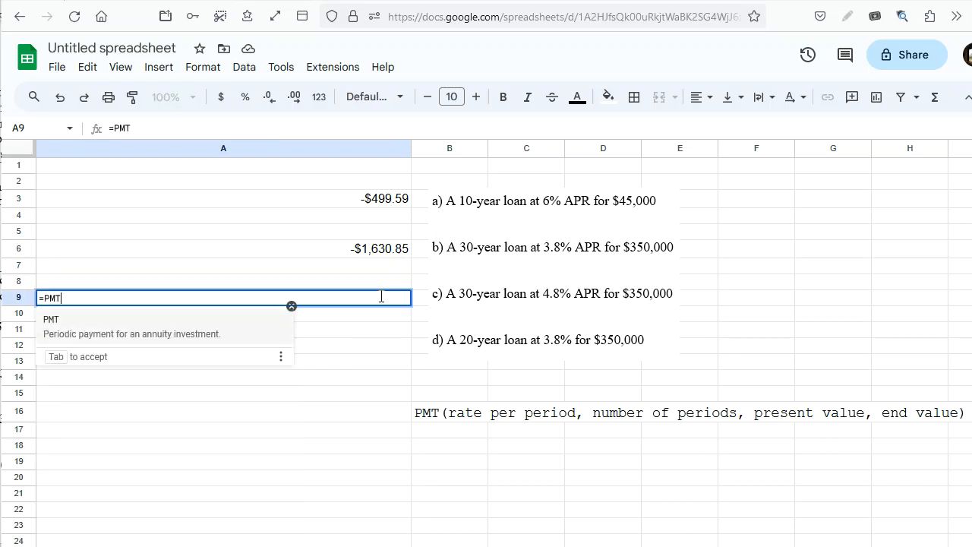
type("(")
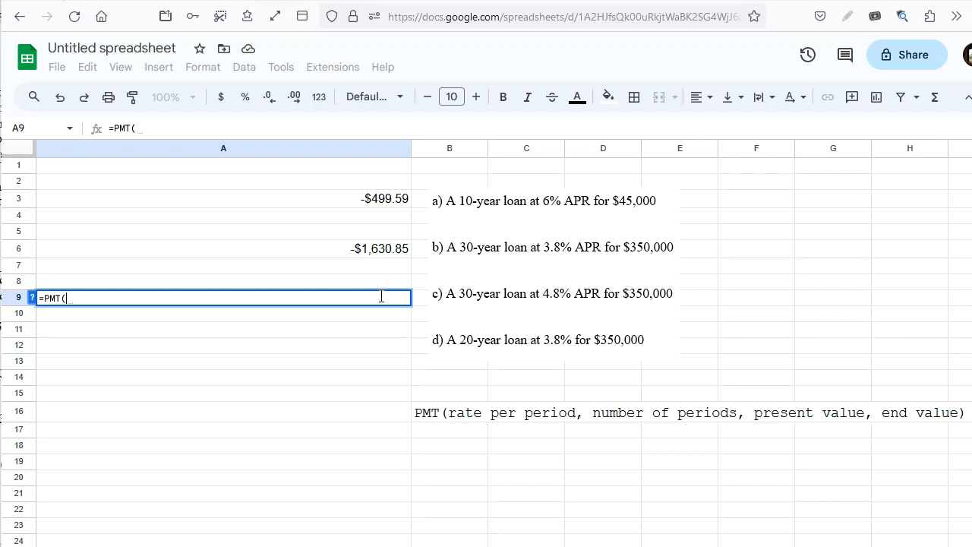
type("0.048/12")
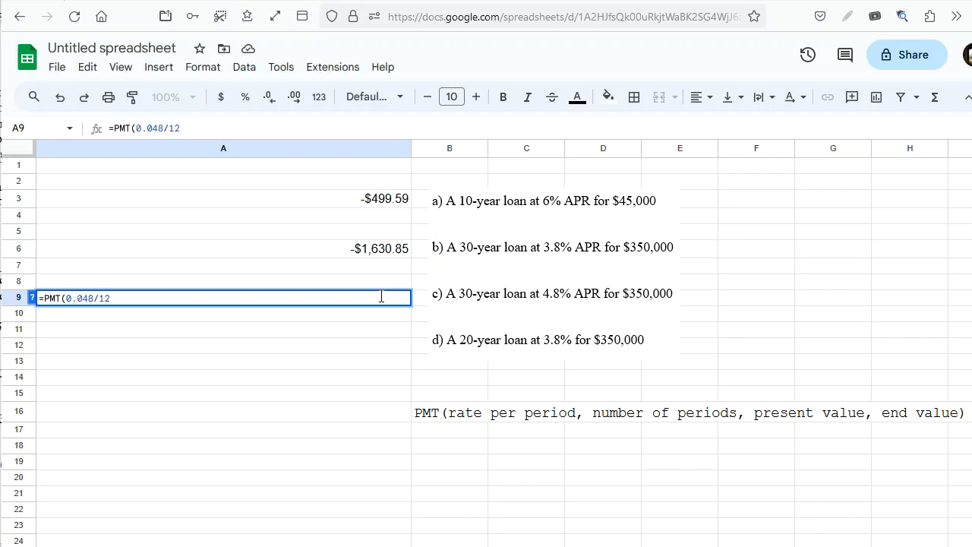
type(",")
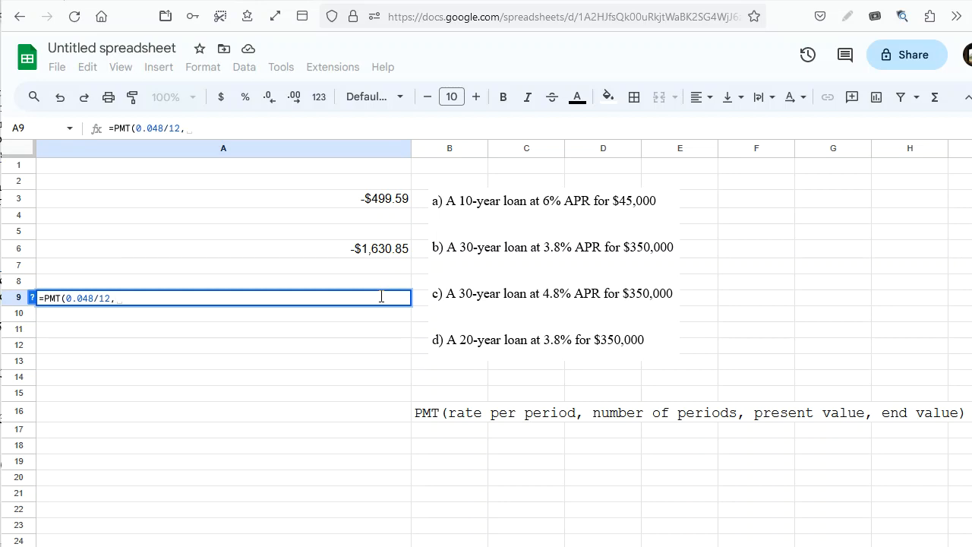
type("30")
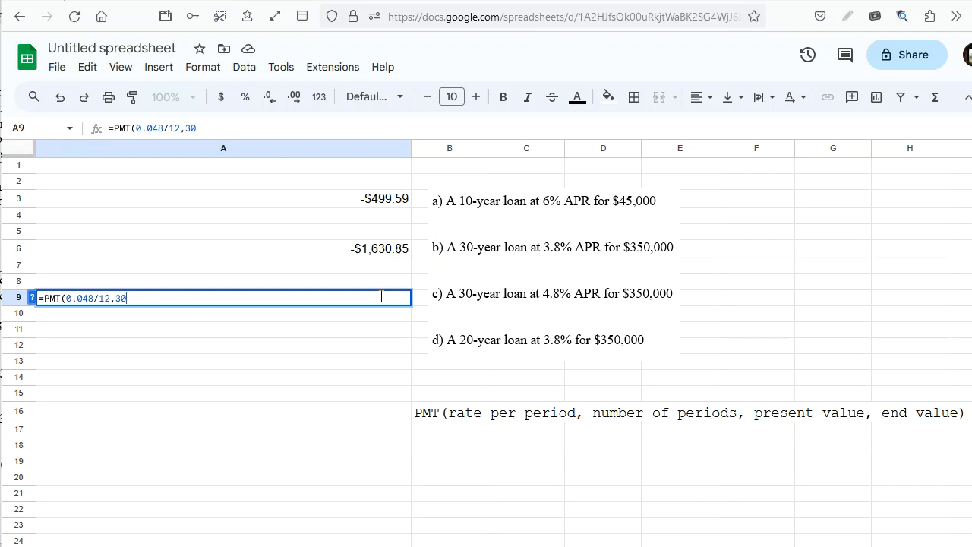
type("*12,")
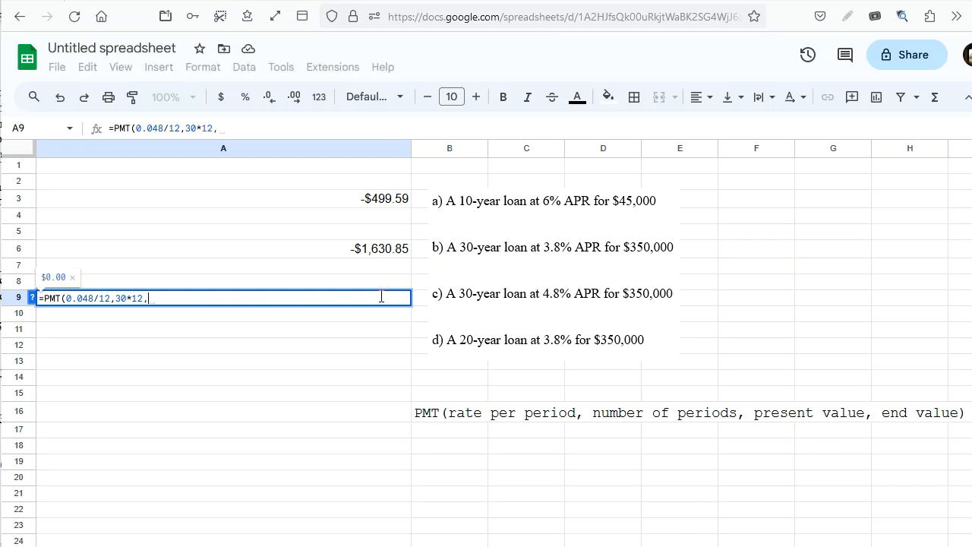
type("350")
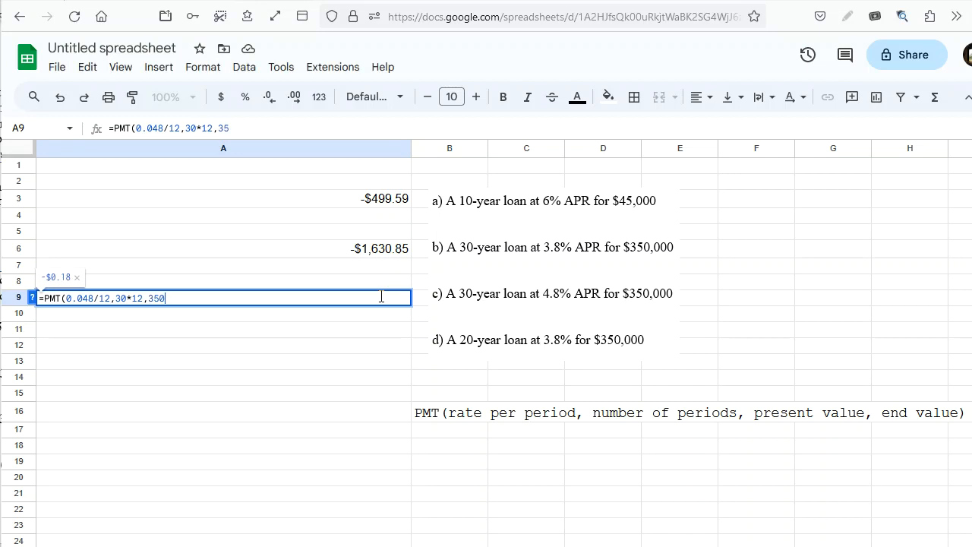
type("000,0)")
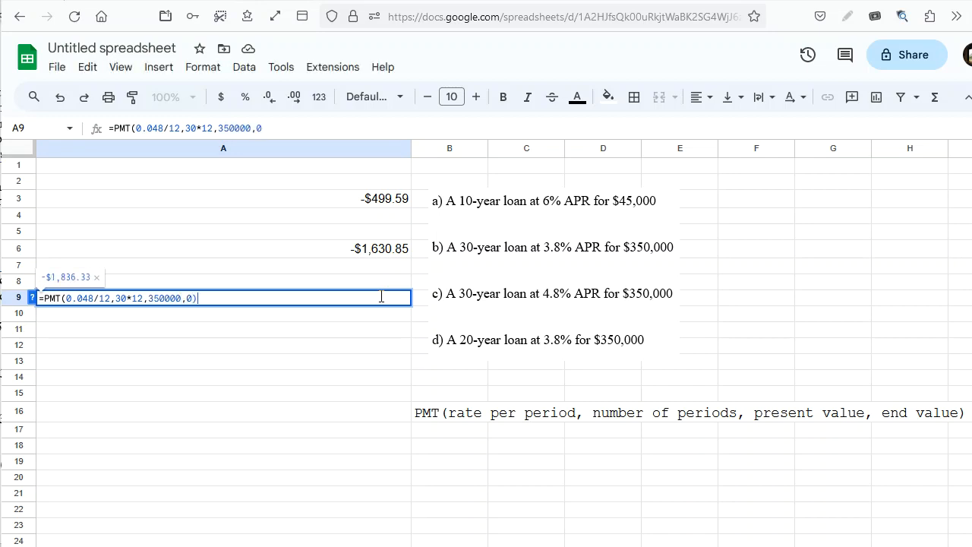
key("Return")
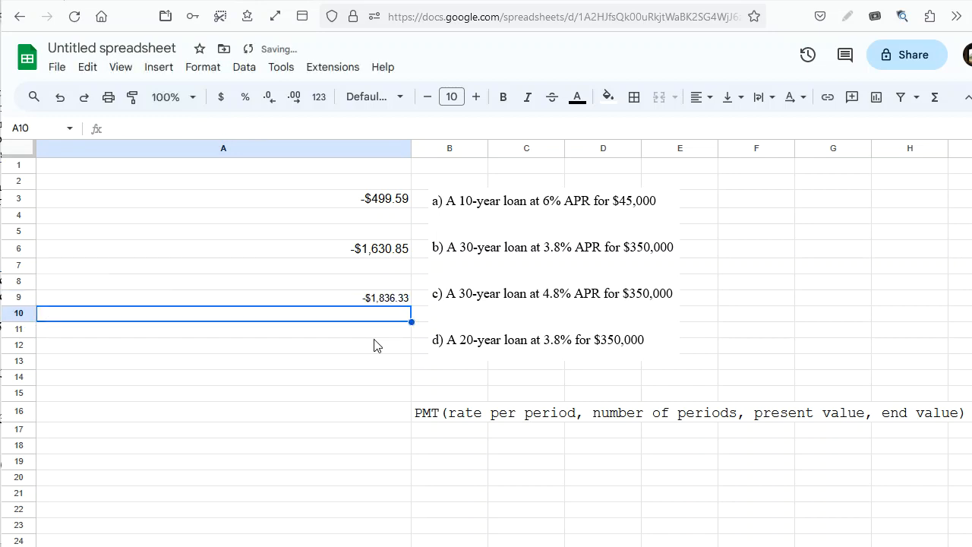
Increase the font size of the payment in cell A9 to 12.
left_click(328, 302)
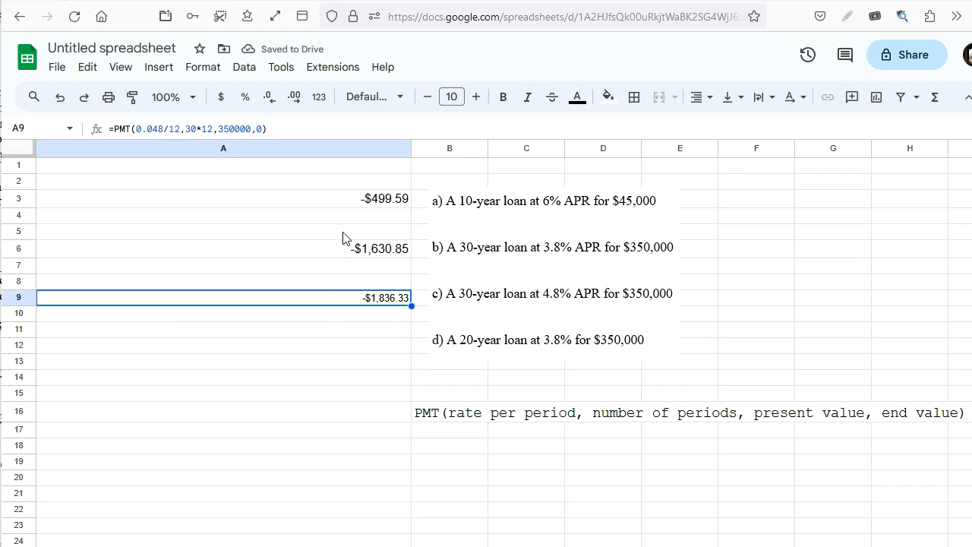
left_click(475, 98)
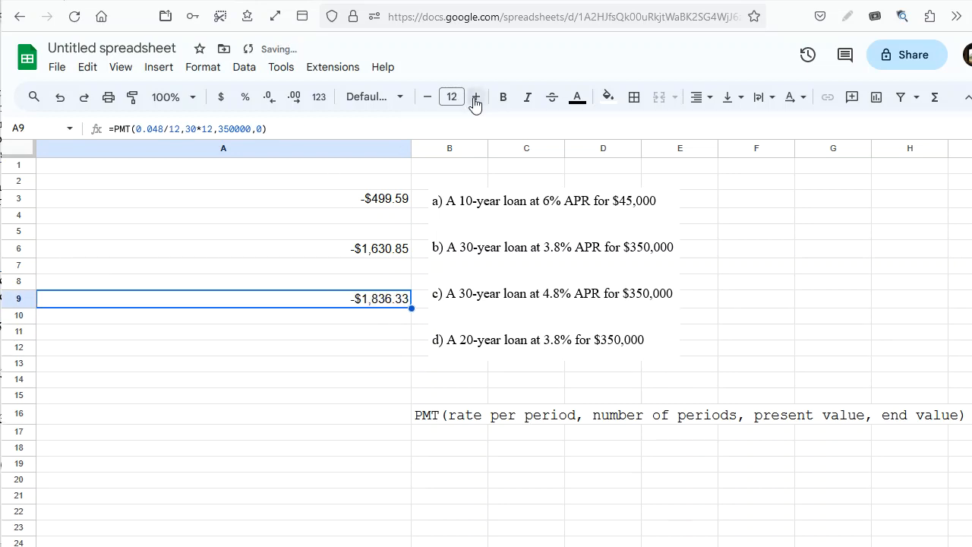
Enter the formula =pmt(0.038/12,20*12, 350000,0) in cell A12 for the monthly payment on loan d.
left_click(372, 322)
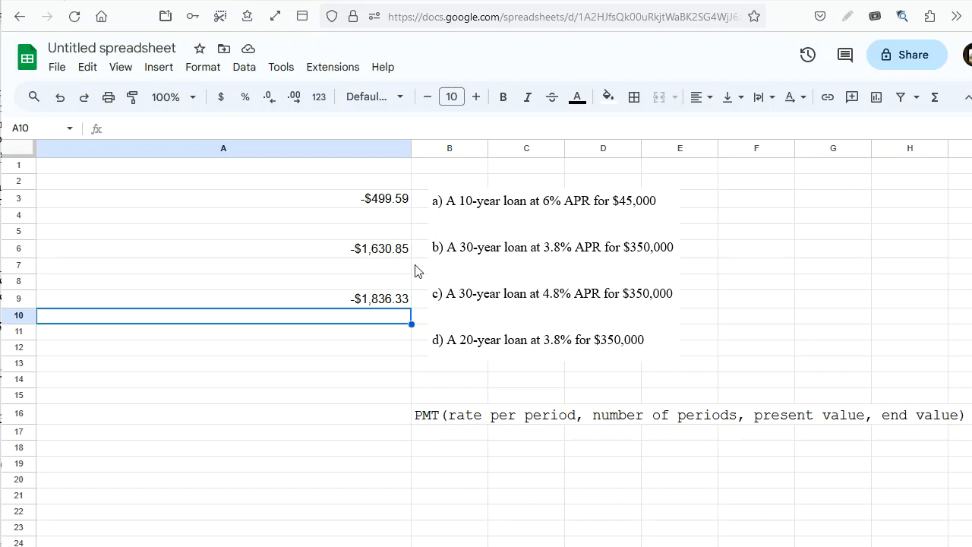
left_click(401, 351)
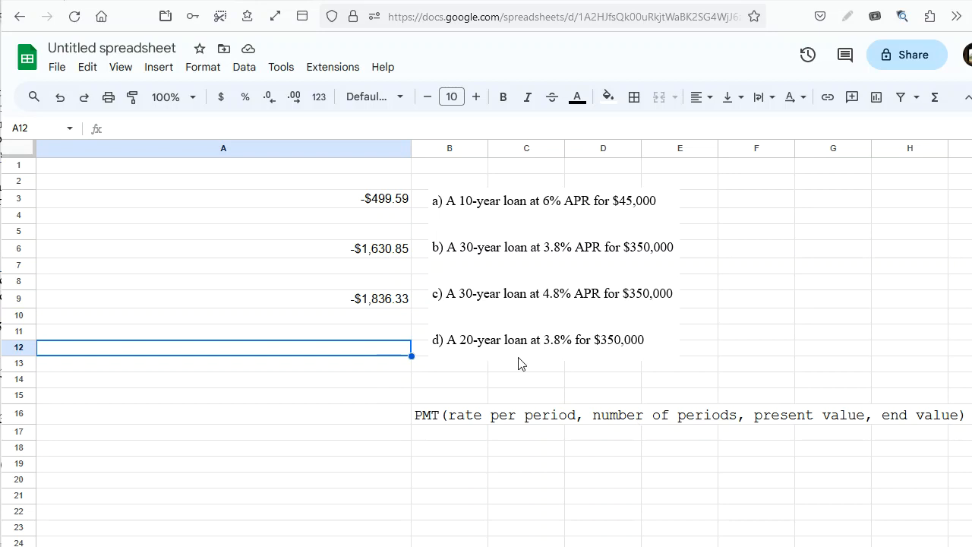
type("=pmt")
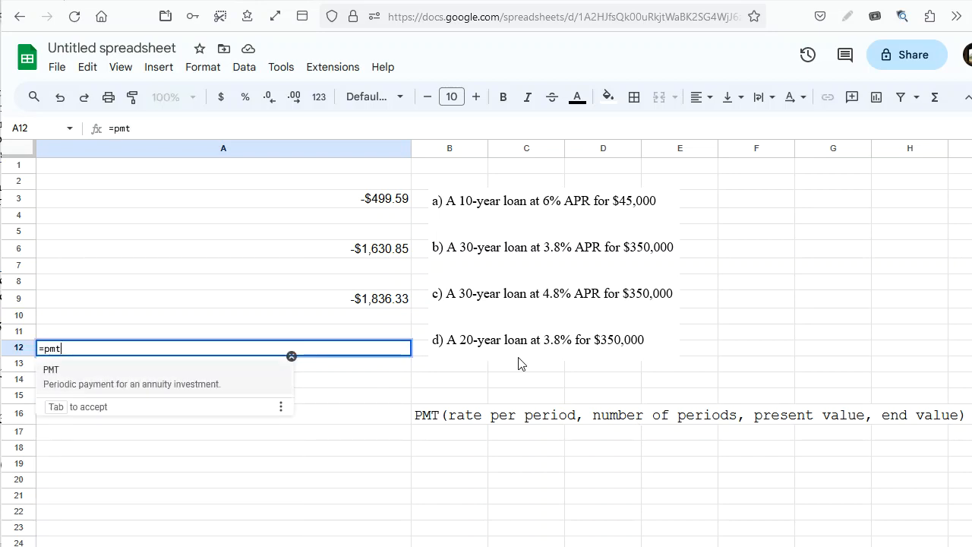
type("(0,")
key("BackSpace")
type(".038/")
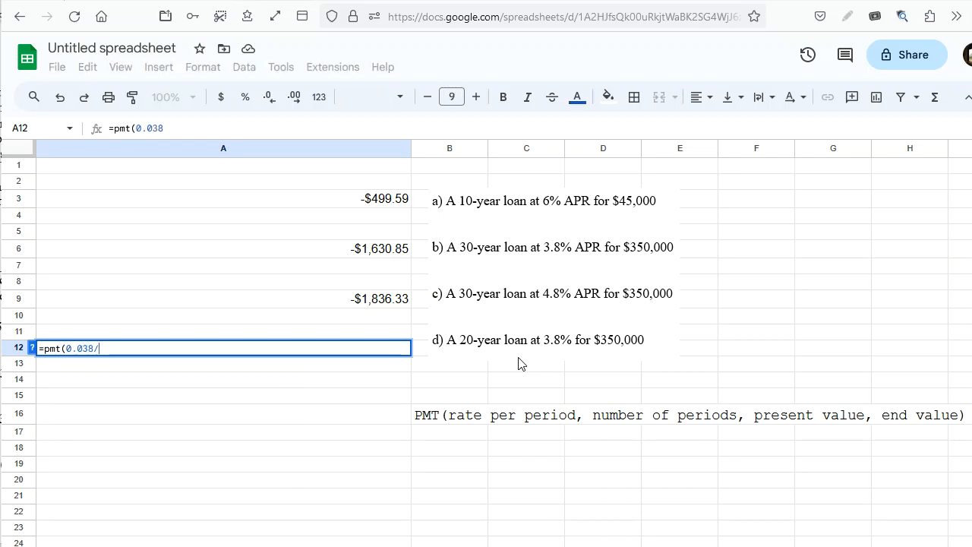
type("12,20")
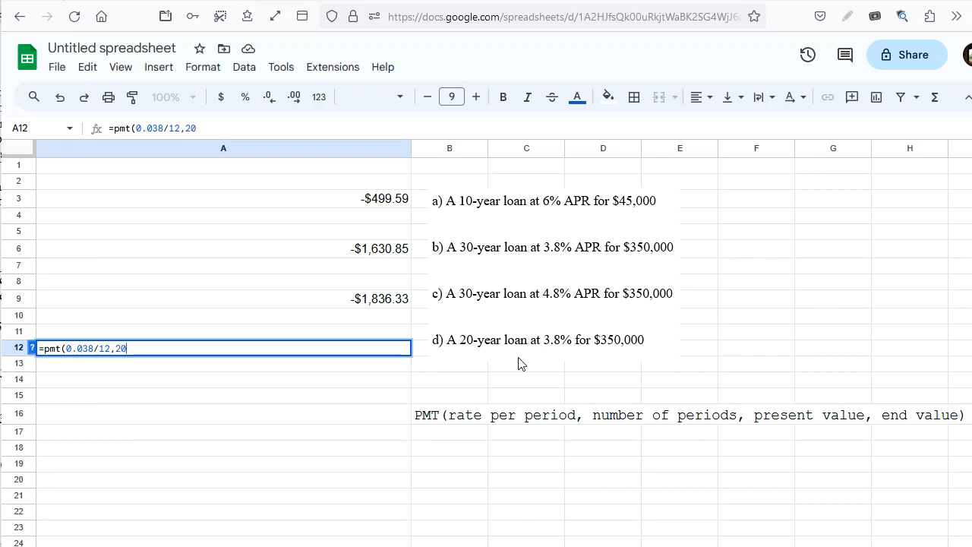
type("*12, ")
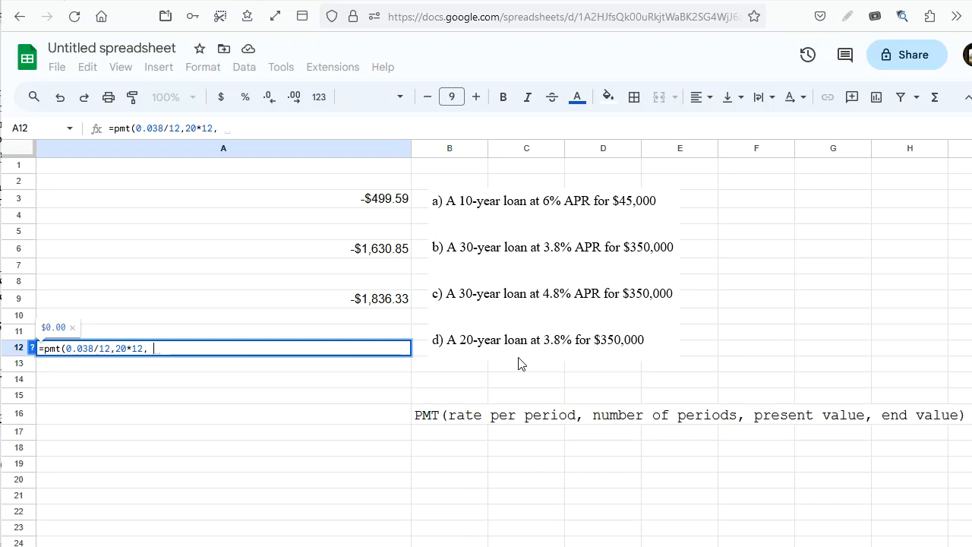
type("350000")
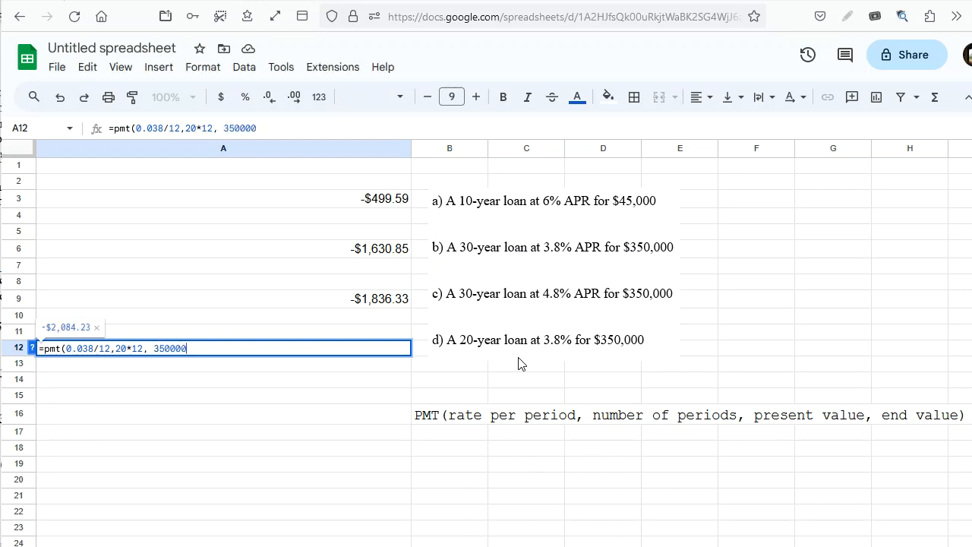
type(",0)")
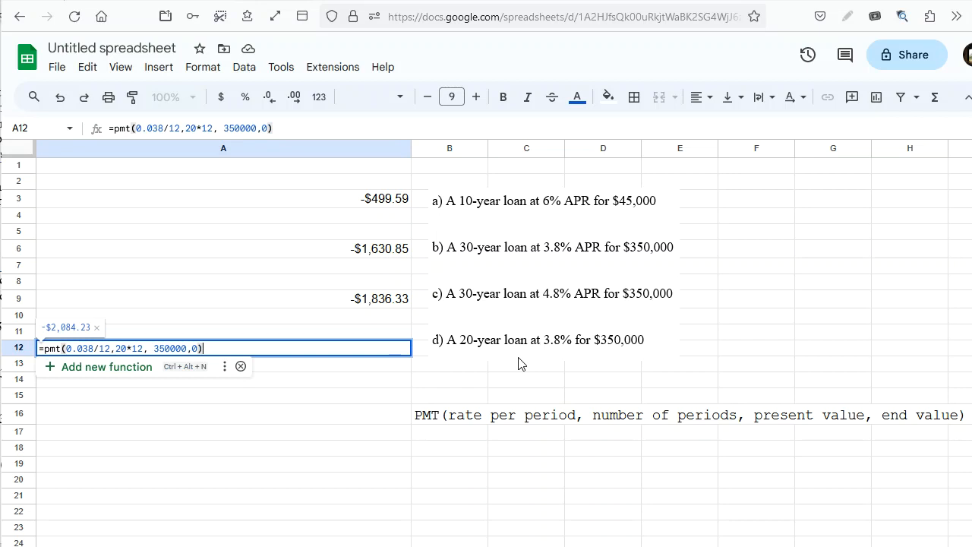
key("Return")
Increase the font size of the payment in cell A12 to 12.
left_click(334, 351)
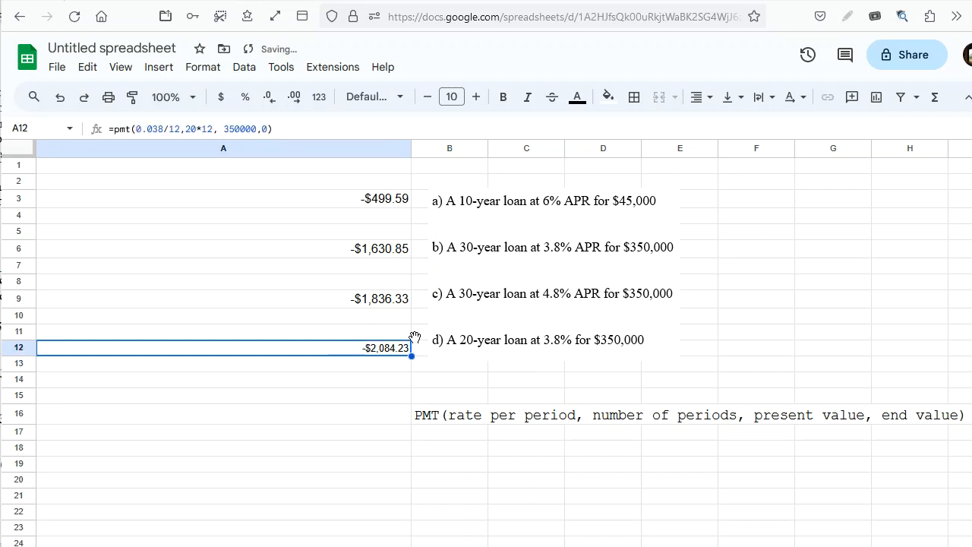
left_click(476, 98)
left_click(476, 97)
left_click(473, 354)
left_click(371, 371)
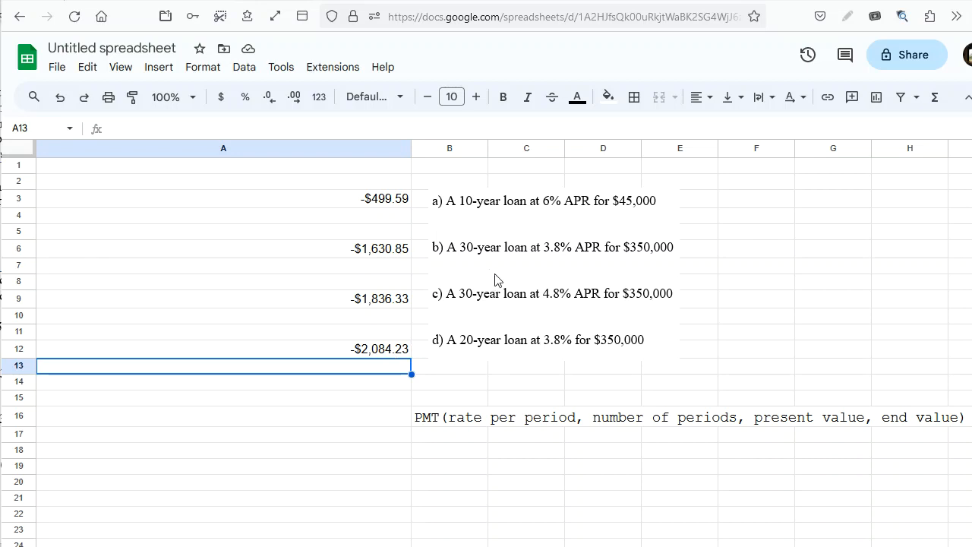
Compare the monthly payments and formulas of the 20-year loan d and the 30-year loan b at 3.8%.
left_click(385, 354)
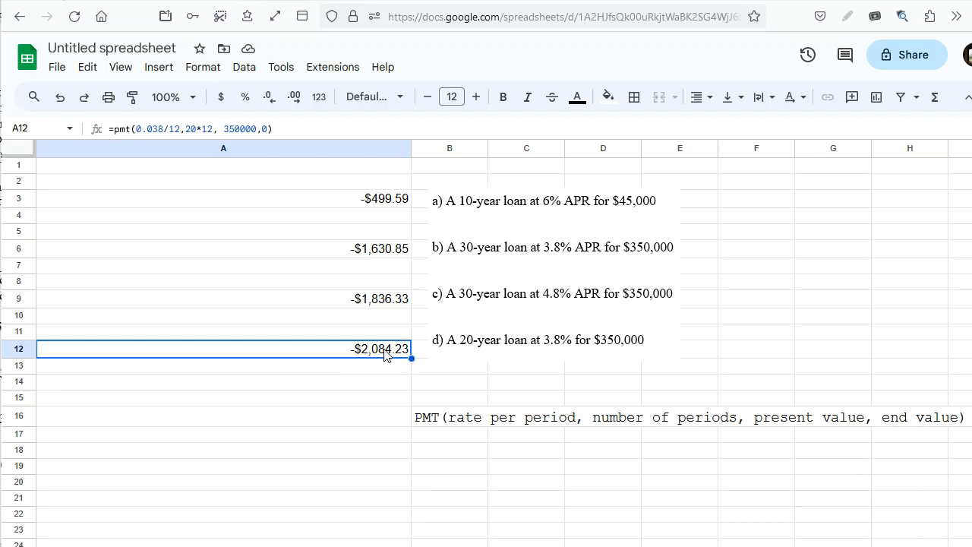
left_click(393, 256)
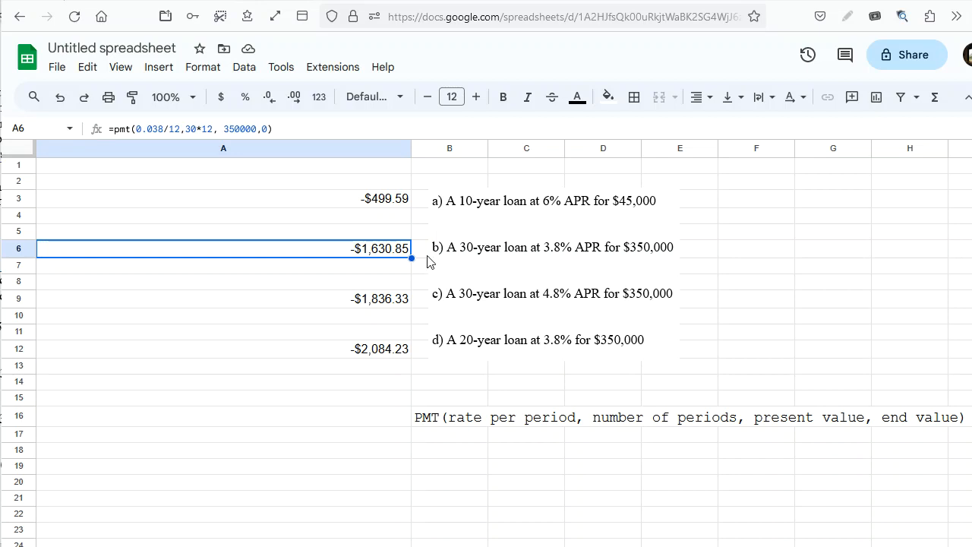
Switch to Bankrate's loan calculator and go back to the loan amount, term and interest rate inputs.
left_click(661, 1)
scroll(648, 288, "up", 20)
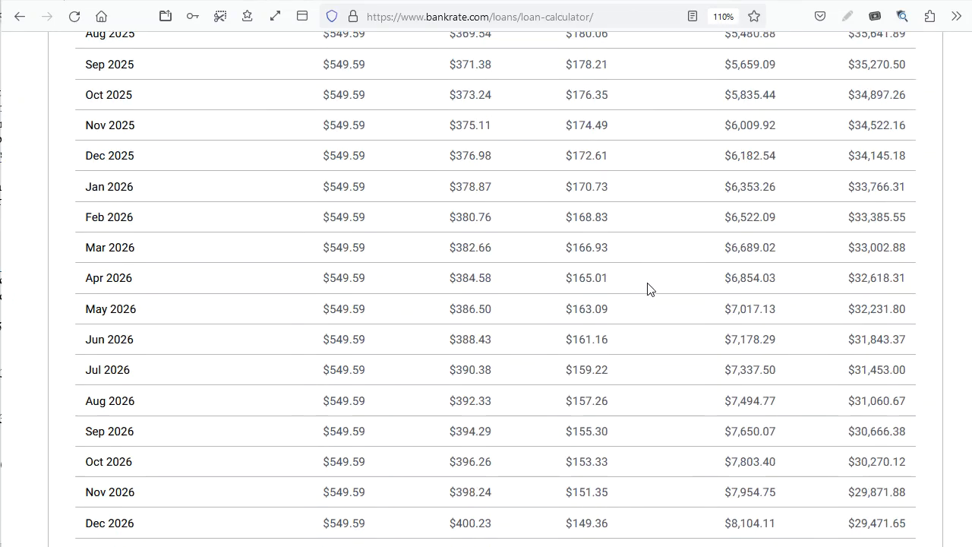
scroll(640, 284, "down", 3)
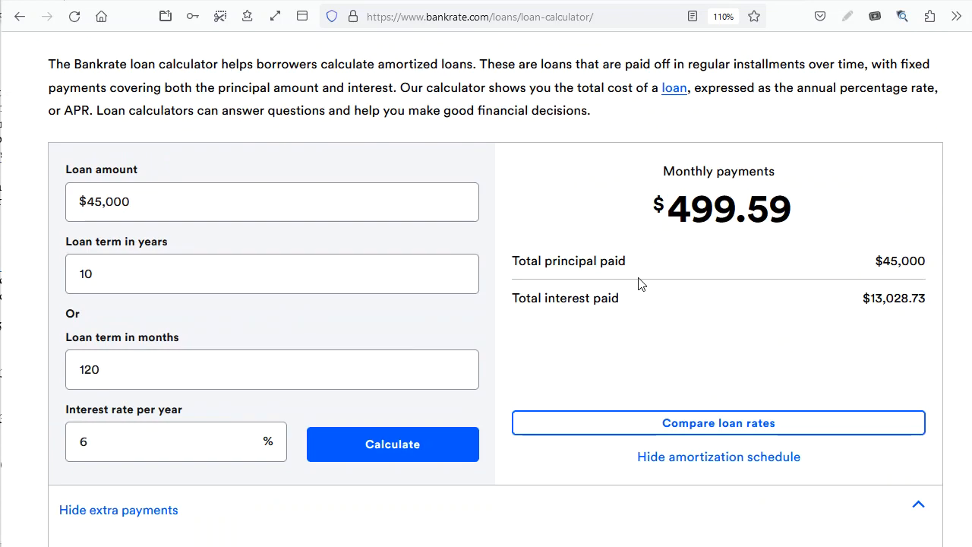